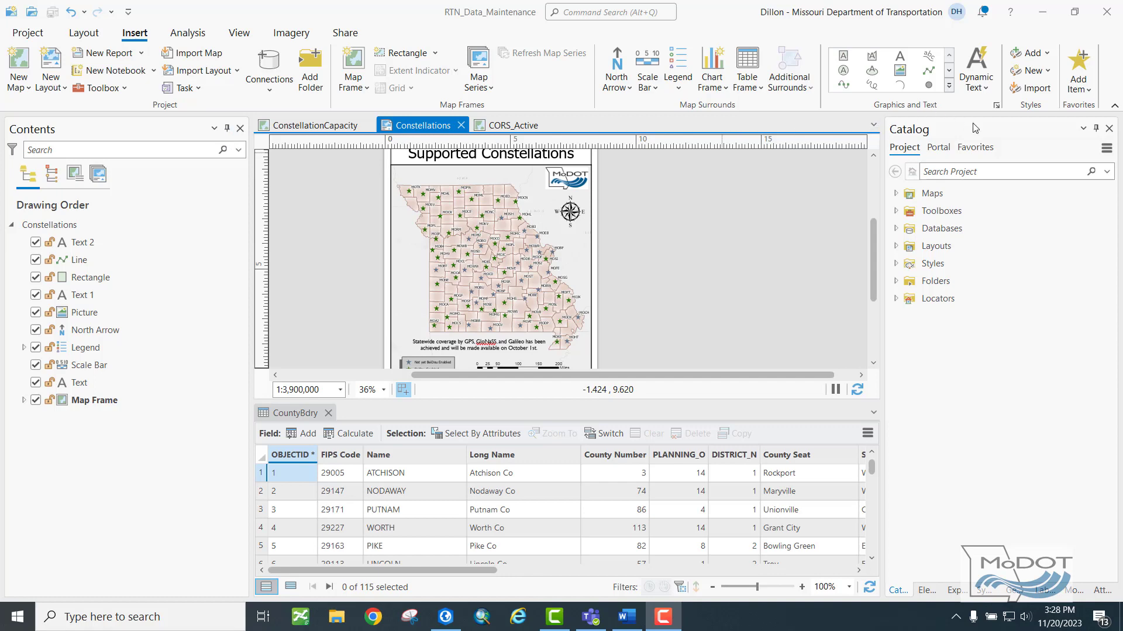
- Dock Catalog at the bottom and back right, move CountyBdry's Name column first, and narrow Catalog
left_click_drag(977, 130, 717, 255)
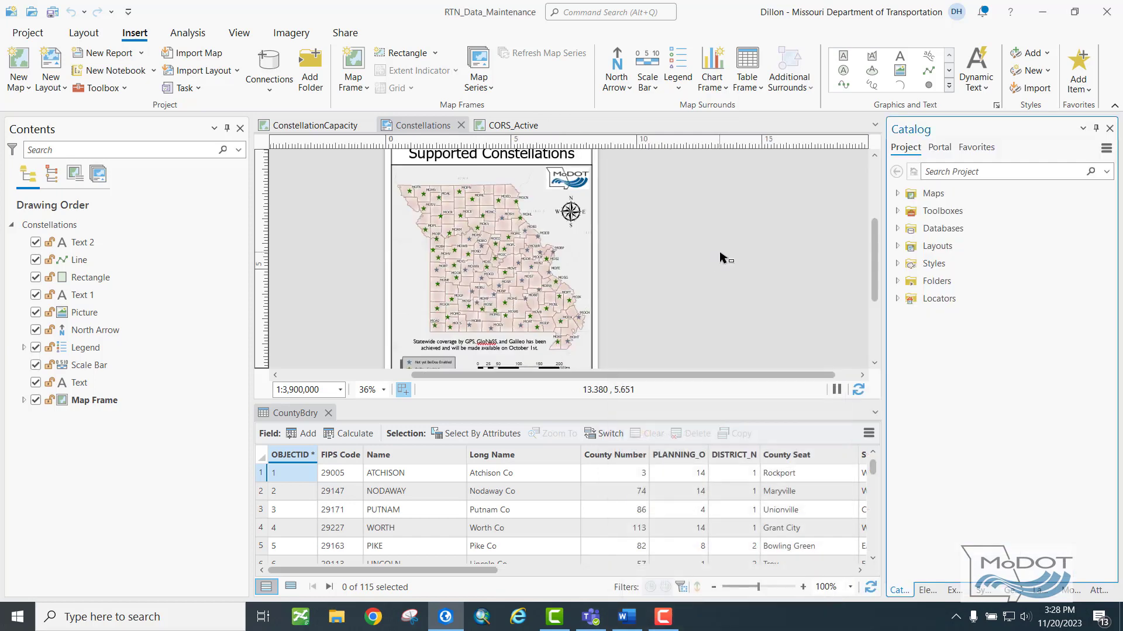
left_click_drag(946, 130, 566, 294)
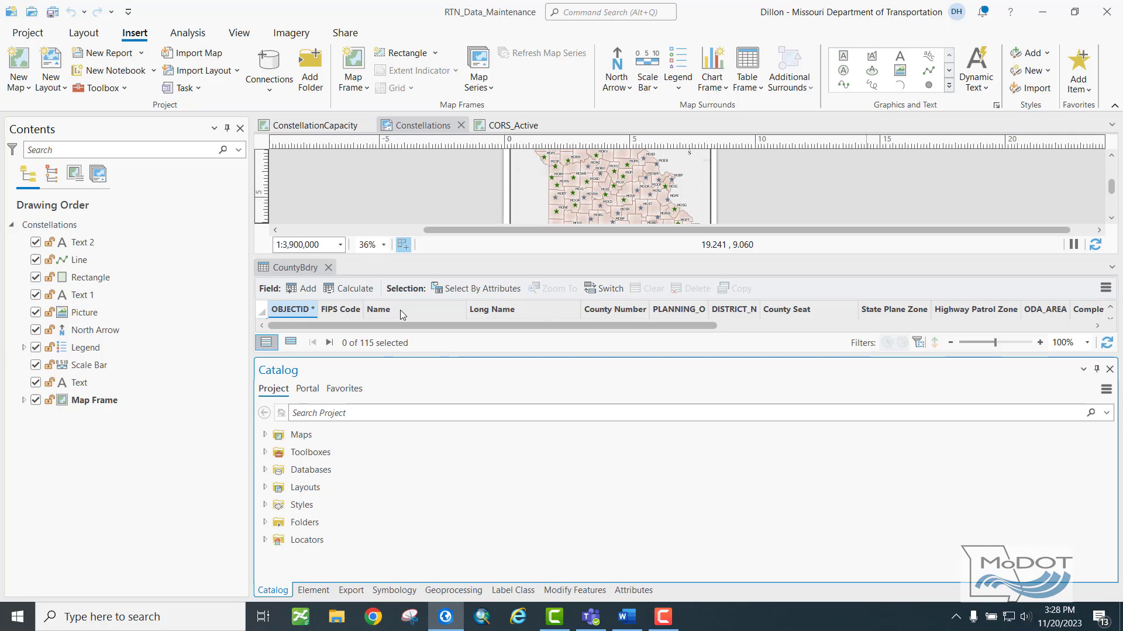
left_click_drag(409, 314, 272, 311)
left_click_drag(351, 370, 718, 188)
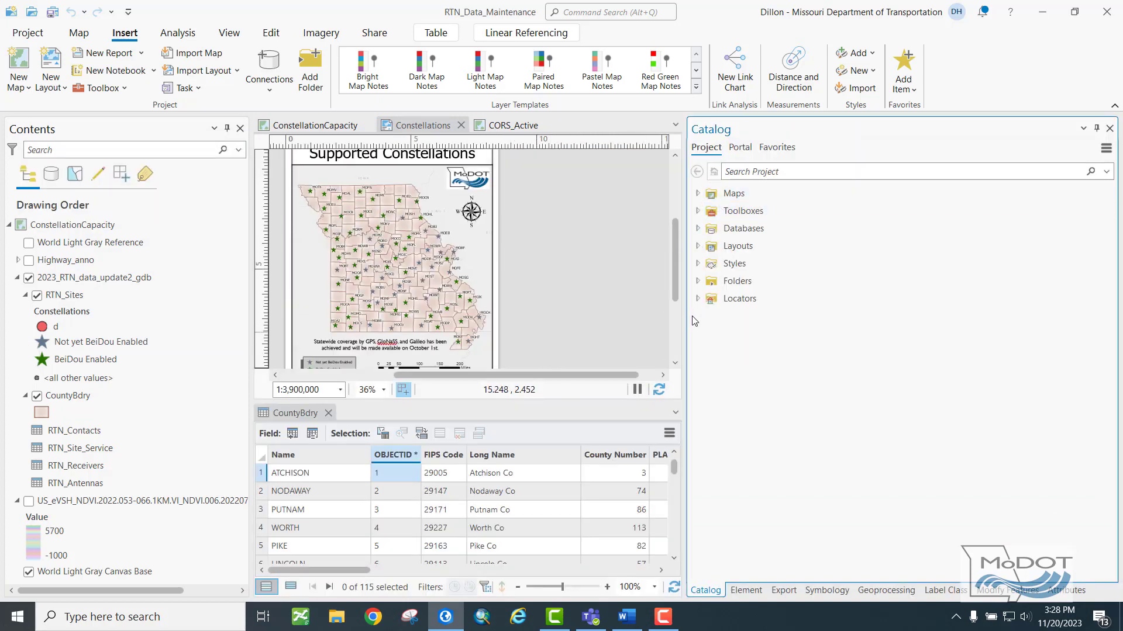
left_click_drag(686, 328, 908, 347)
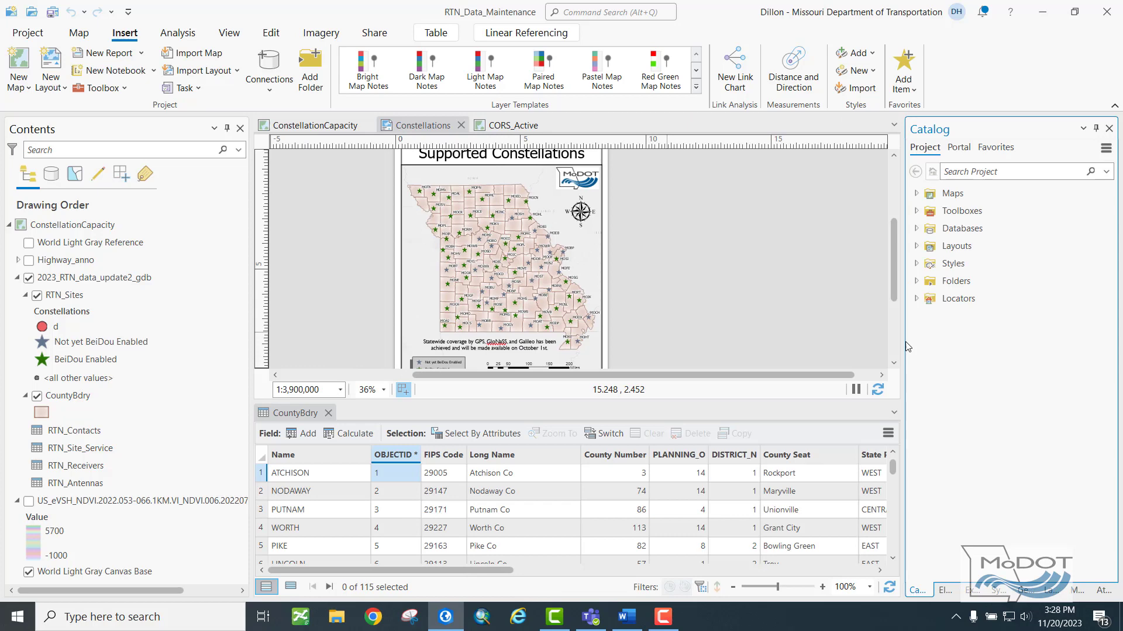
- Activate the Constellations layout and expand Databases and Folders in the Catalog pane
left_click(492, 299)
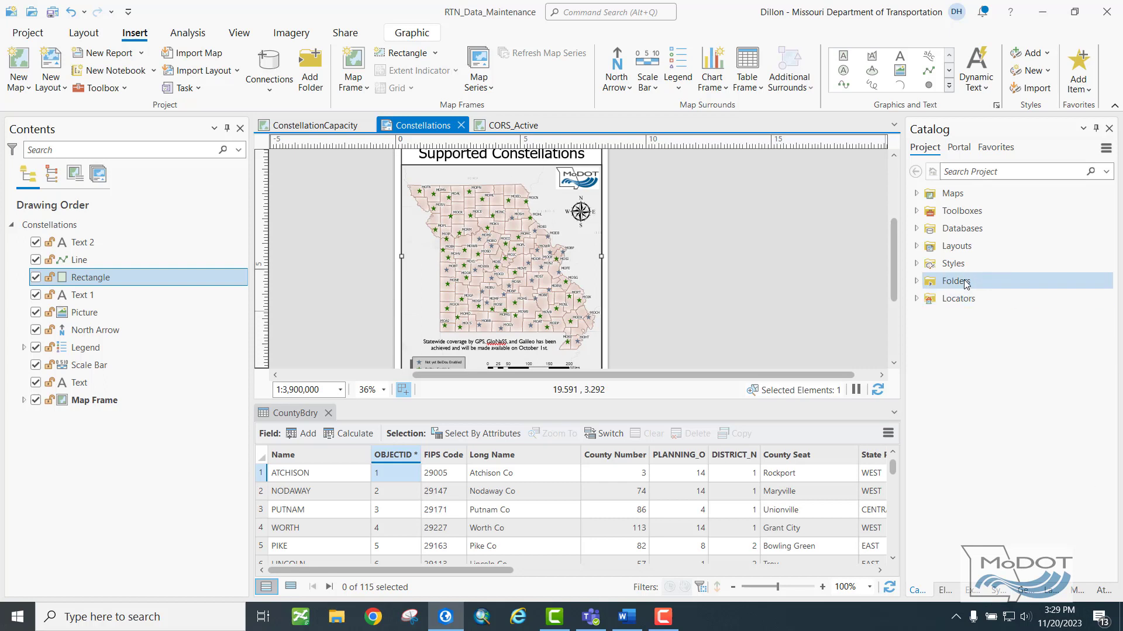
left_click(917, 228)
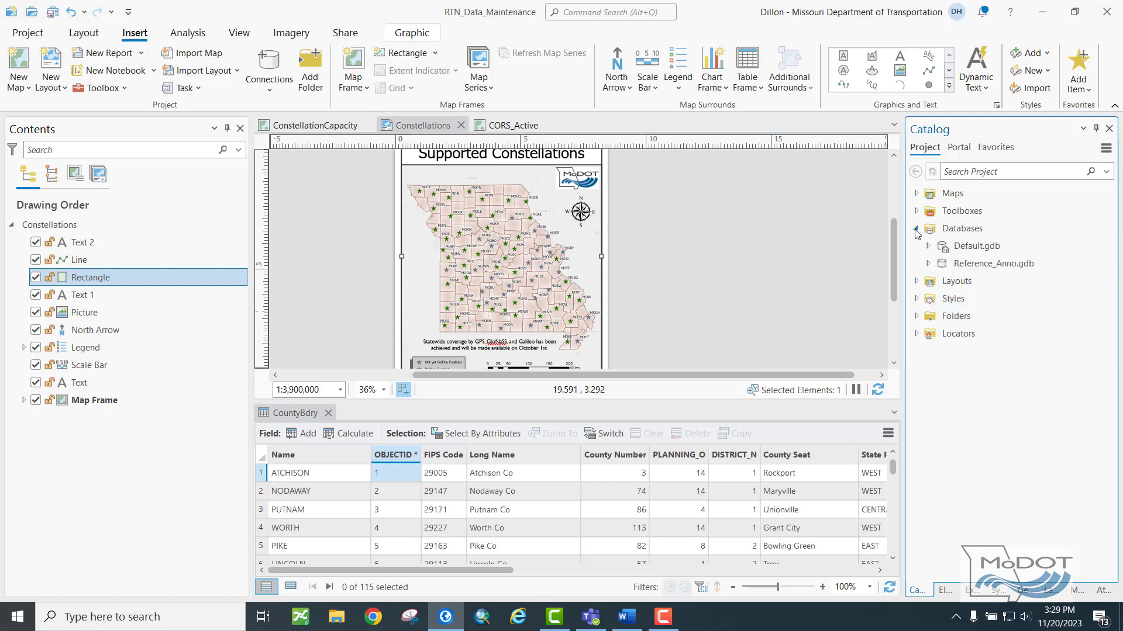
left_click(917, 316)
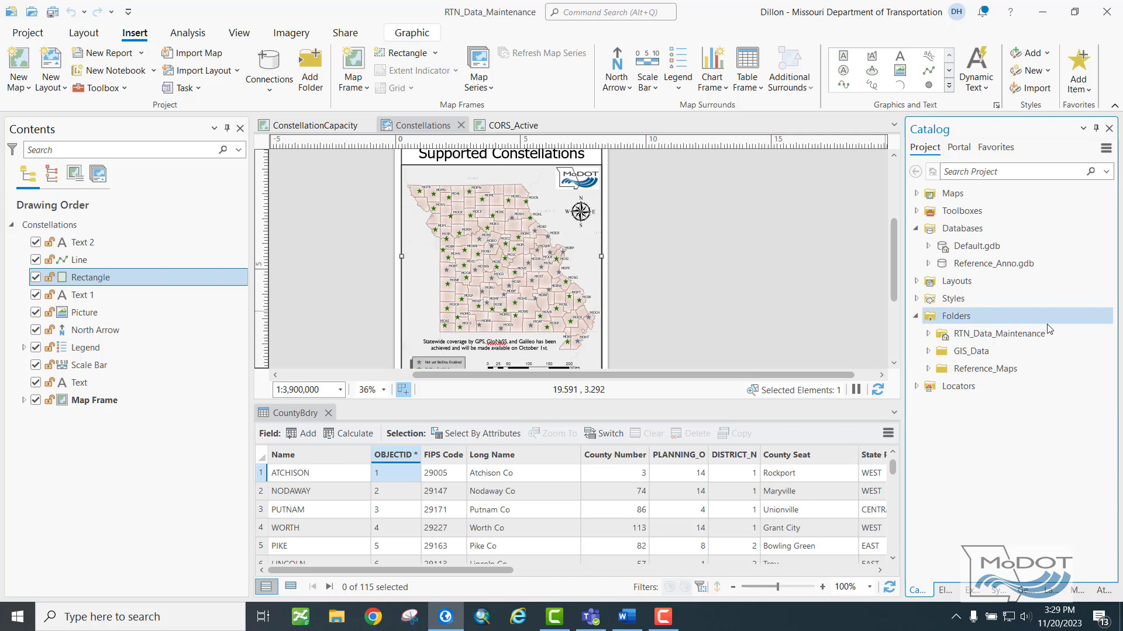
- Inspect the Folders node's Add Folder Connection option, then collapse Folders and Databases
left_click(1006, 334)
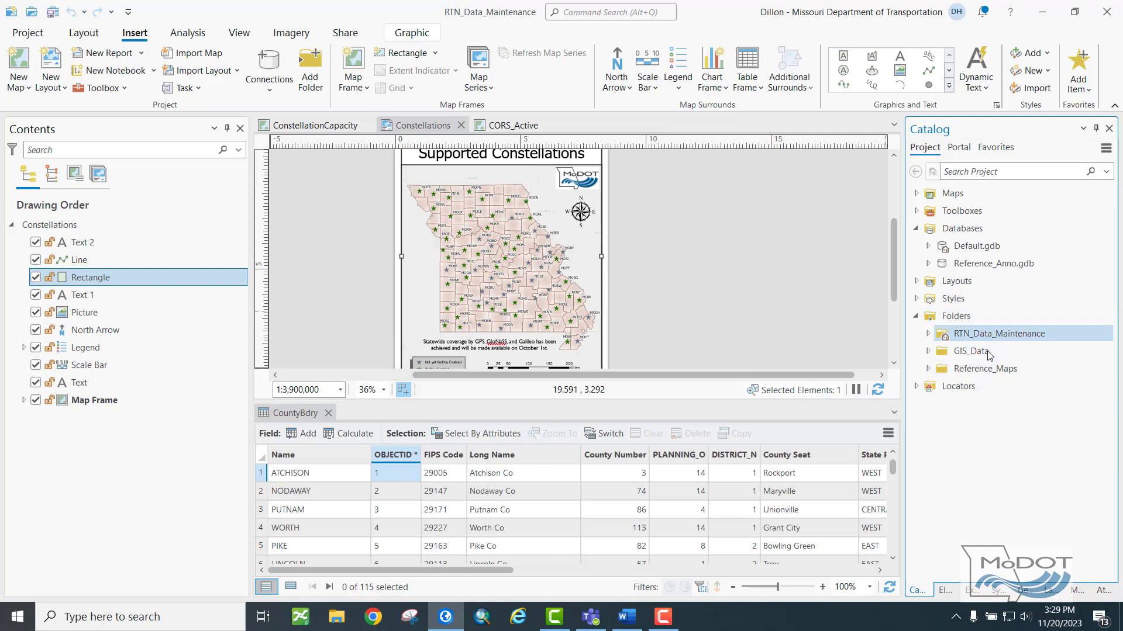
right_click(957, 316)
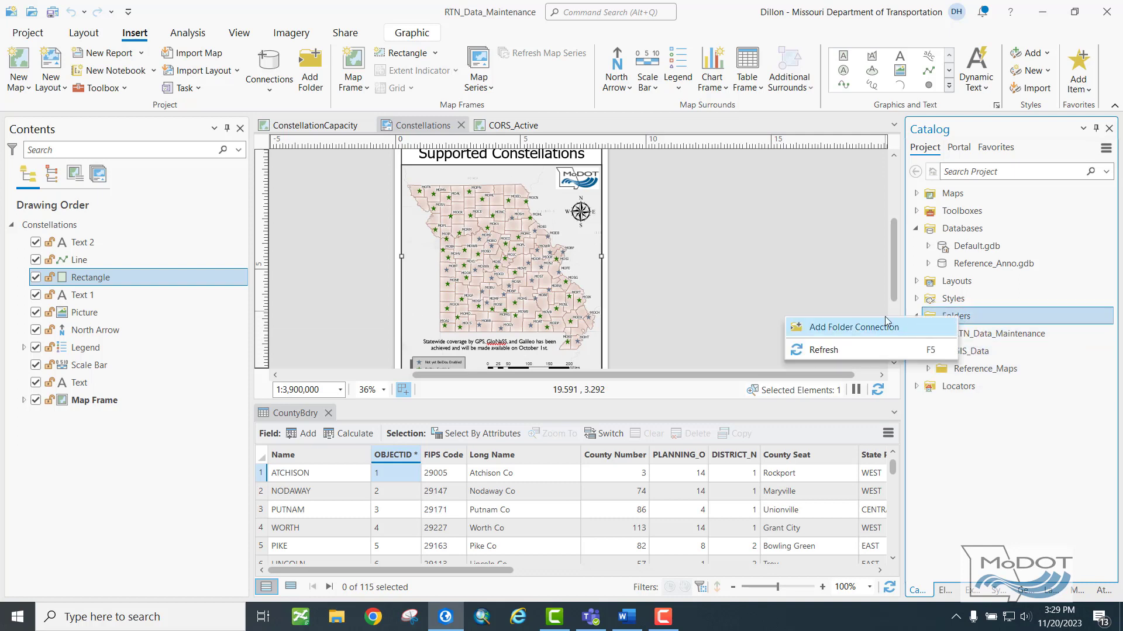
left_click(1057, 472)
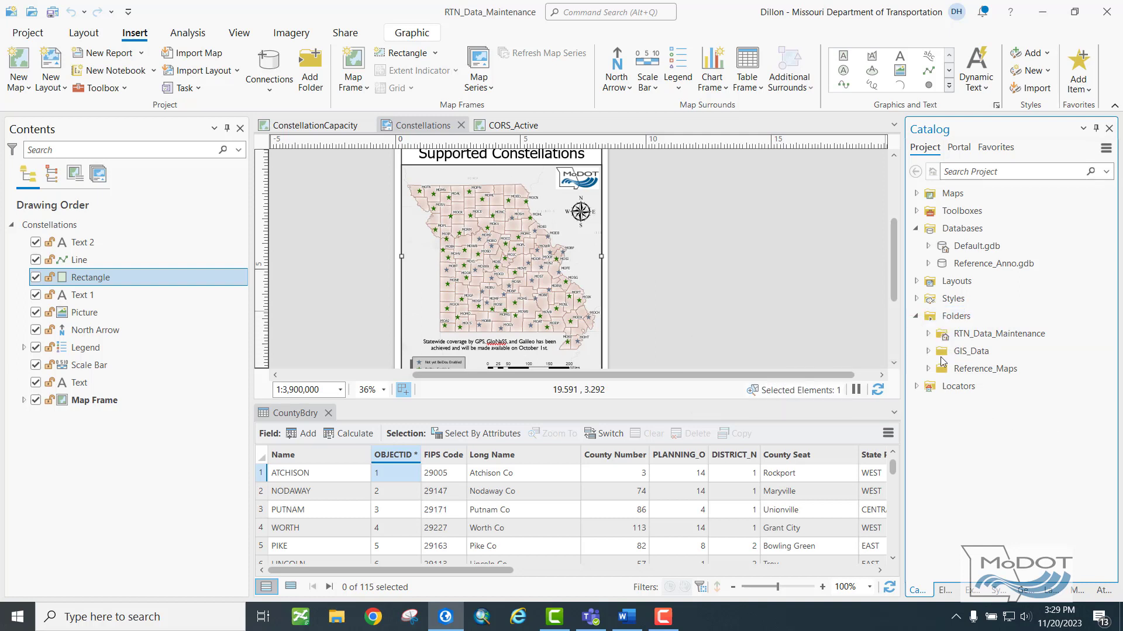
left_click(914, 321)
left_click(916, 229)
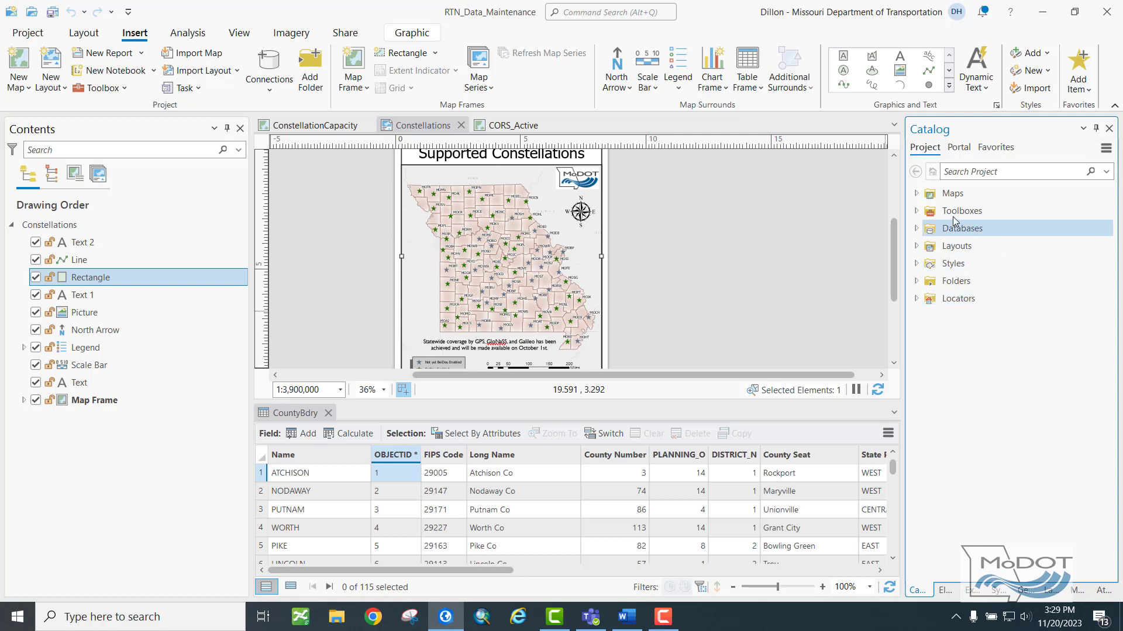
left_click(917, 195)
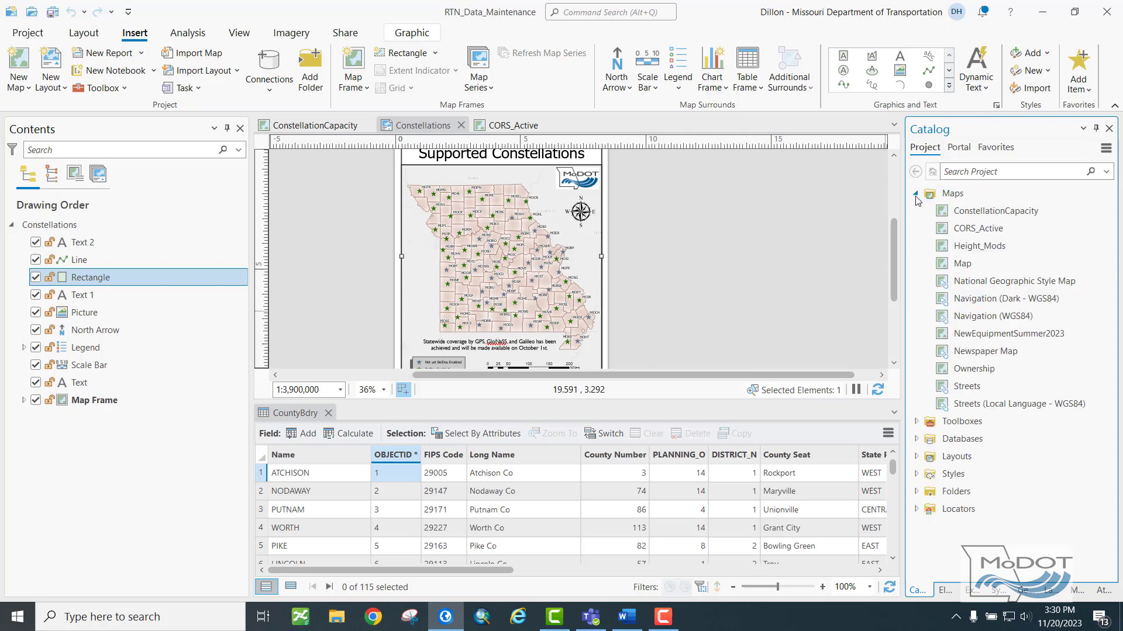
left_click(917, 457)
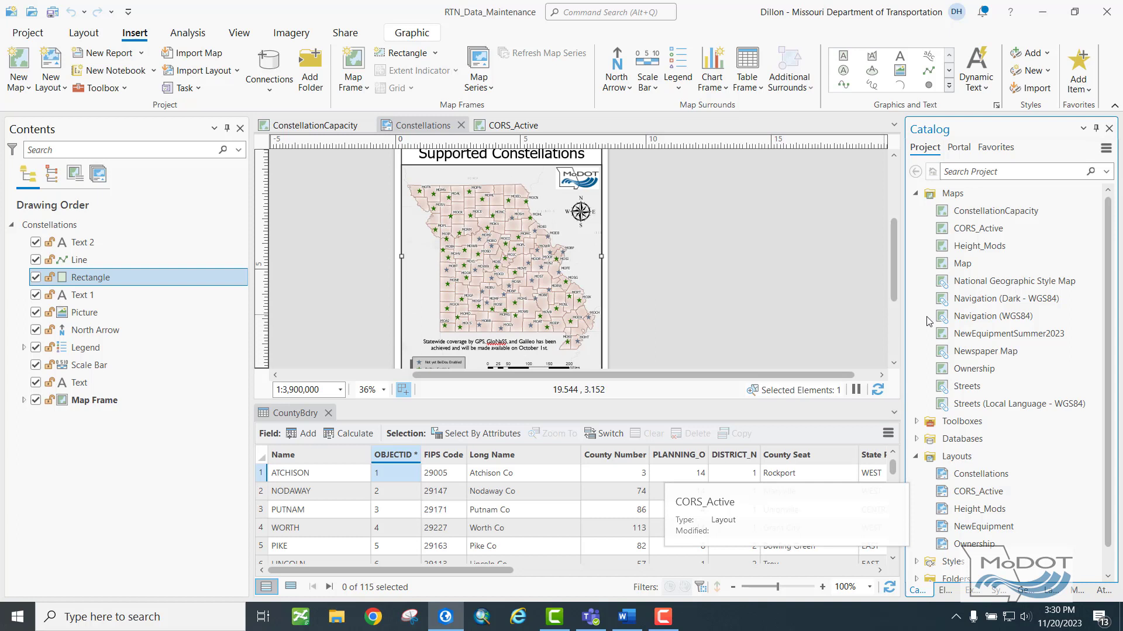
left_click(916, 195)
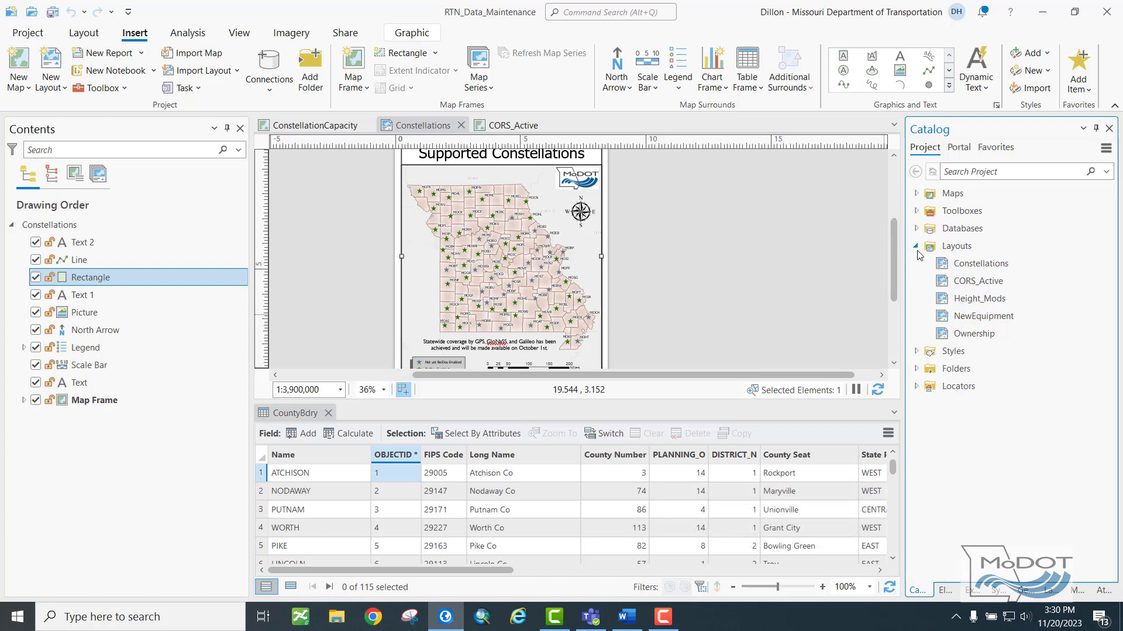
left_click(917, 244)
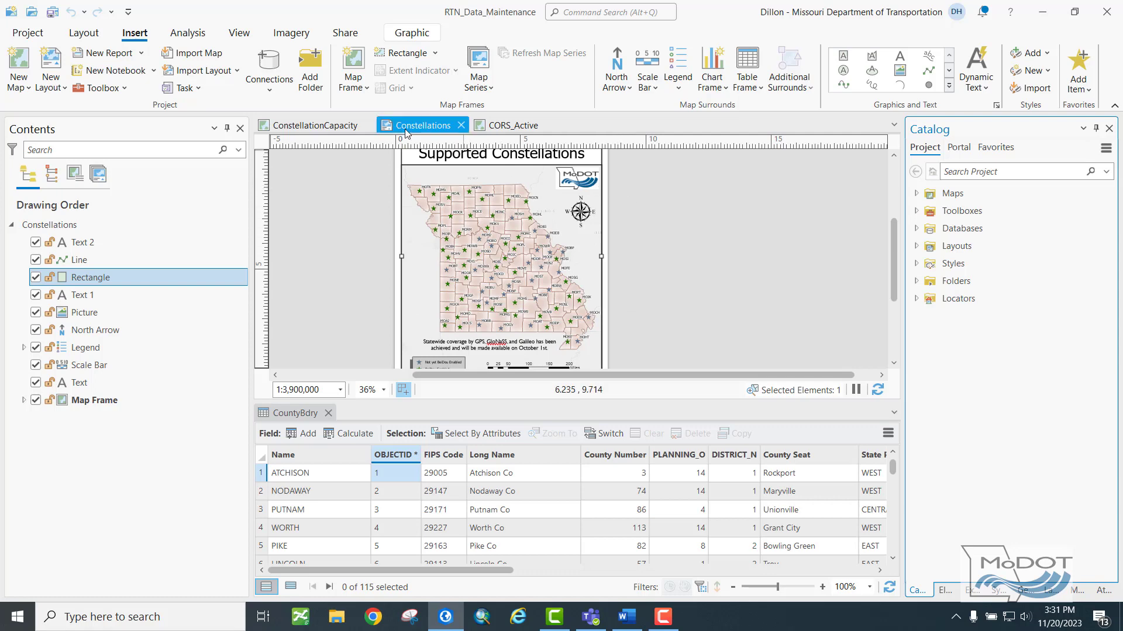
- Cycle through the ConstellationCapacity, CORS_Active and Constellations views, then open NewEquipment from Catalog Layouts
left_click(301, 124)
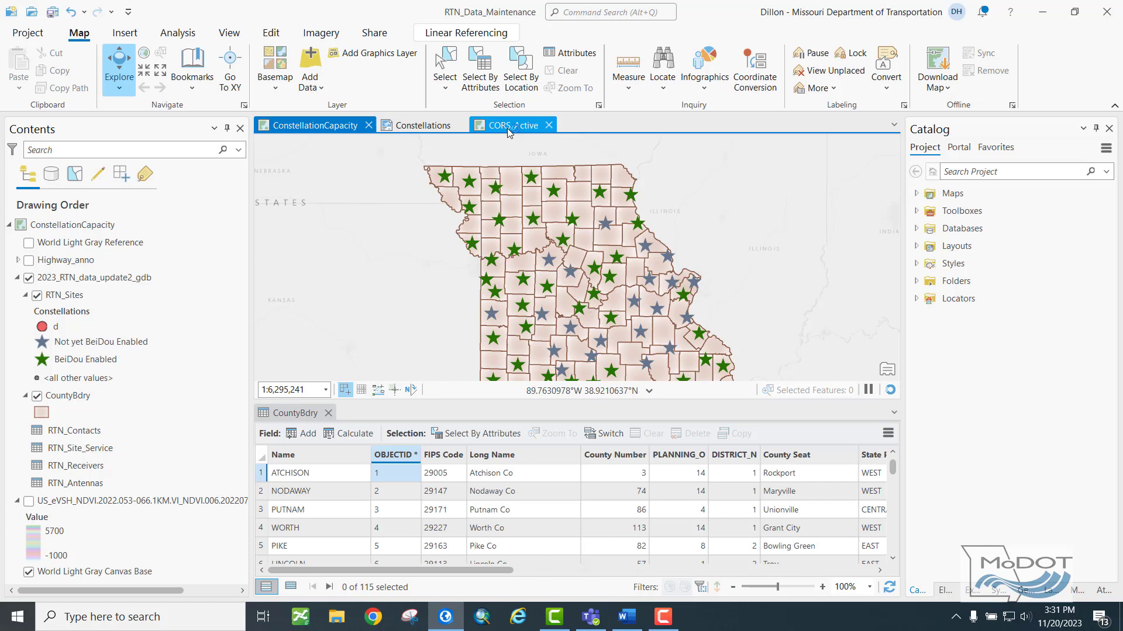
left_click(507, 128)
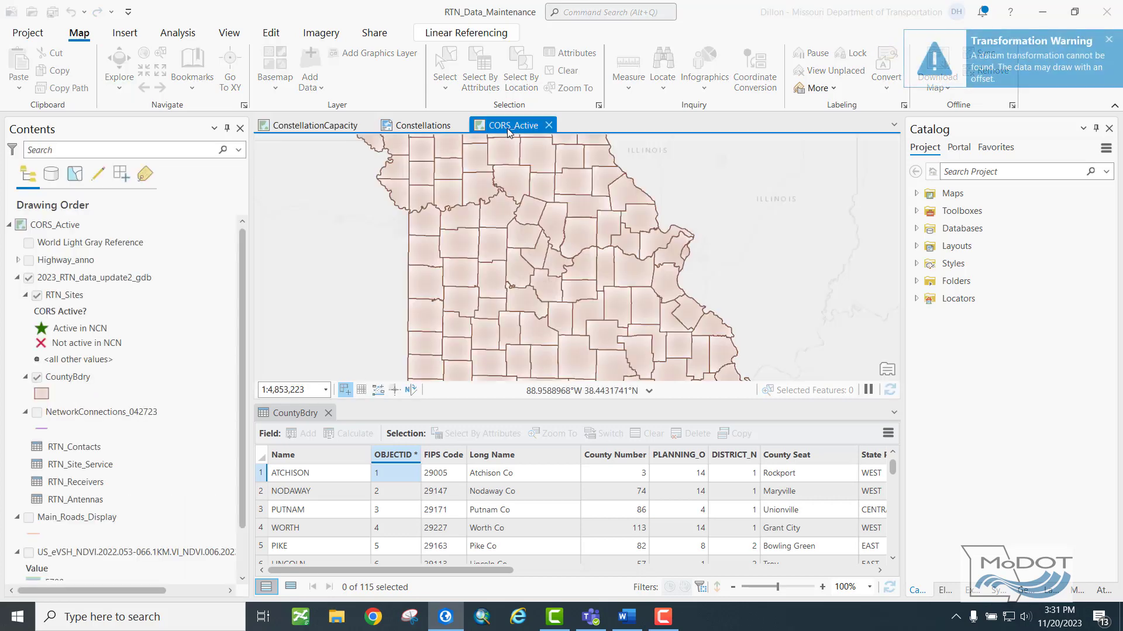
left_click(423, 125)
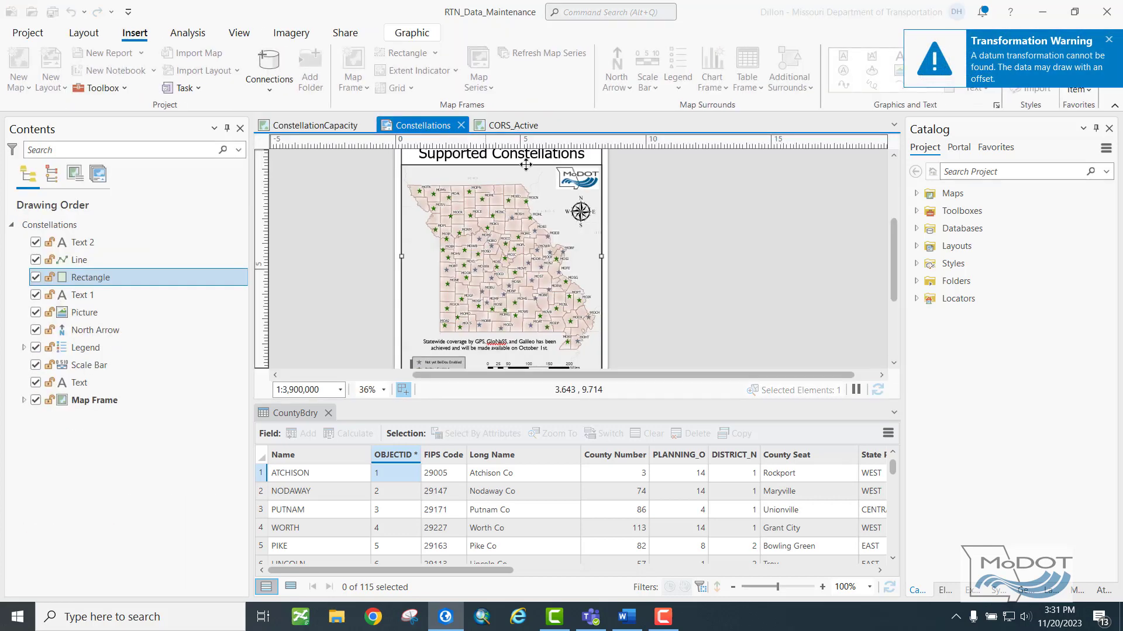
left_click(916, 247)
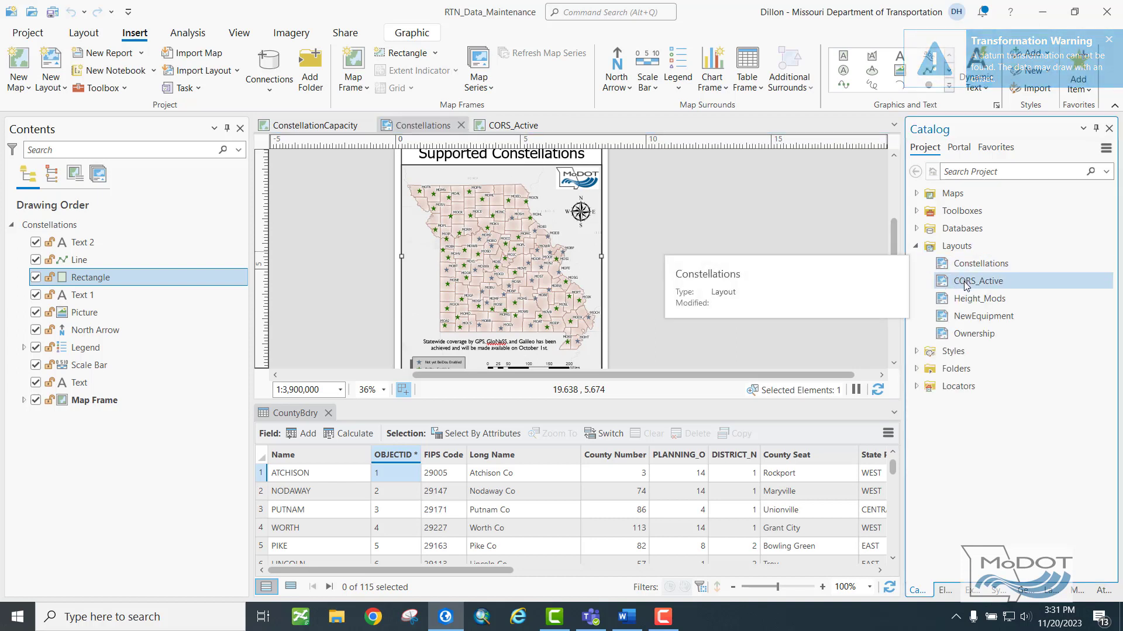
double_click(983, 316)
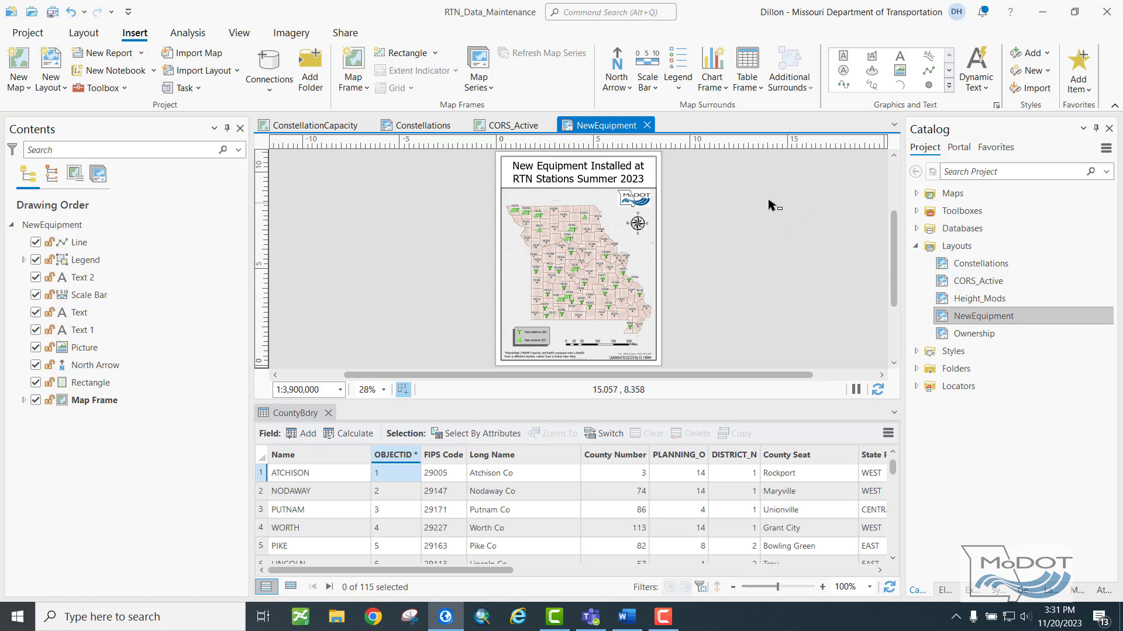
- Close the Constellations layout, reopen it from Catalog Layouts, and close it again
left_click(460, 125)
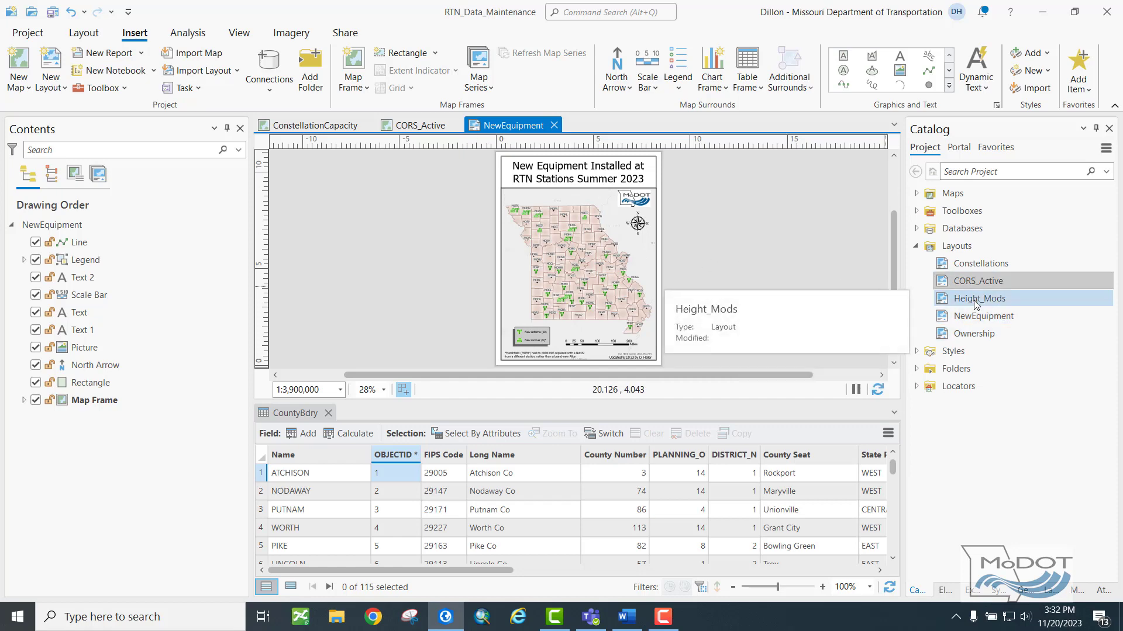
double_click(976, 264)
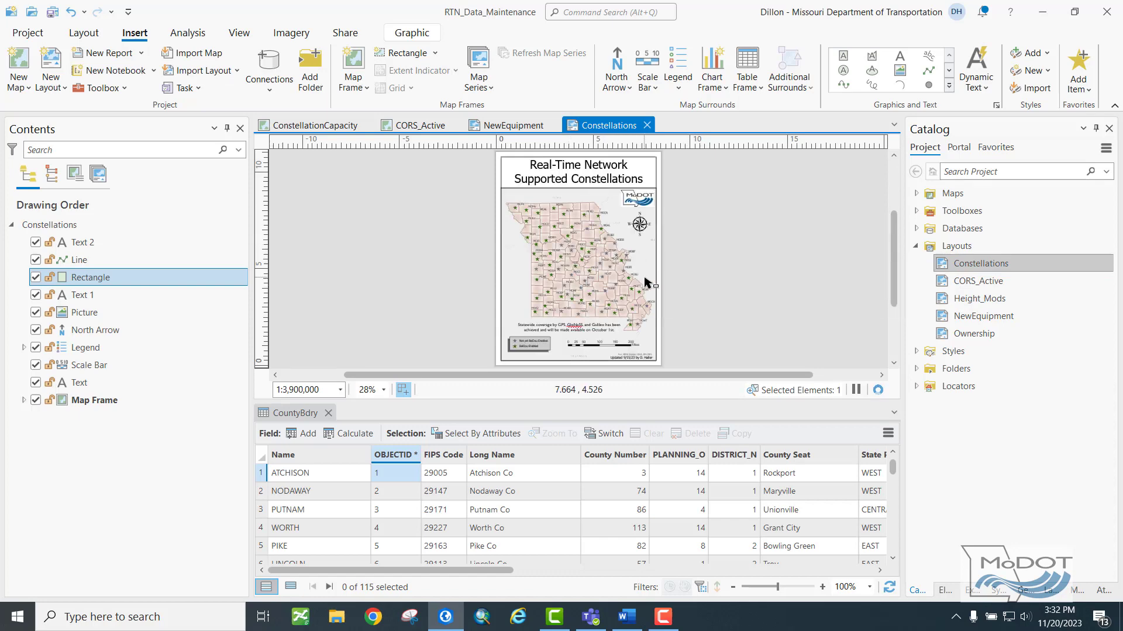
left_click(647, 125)
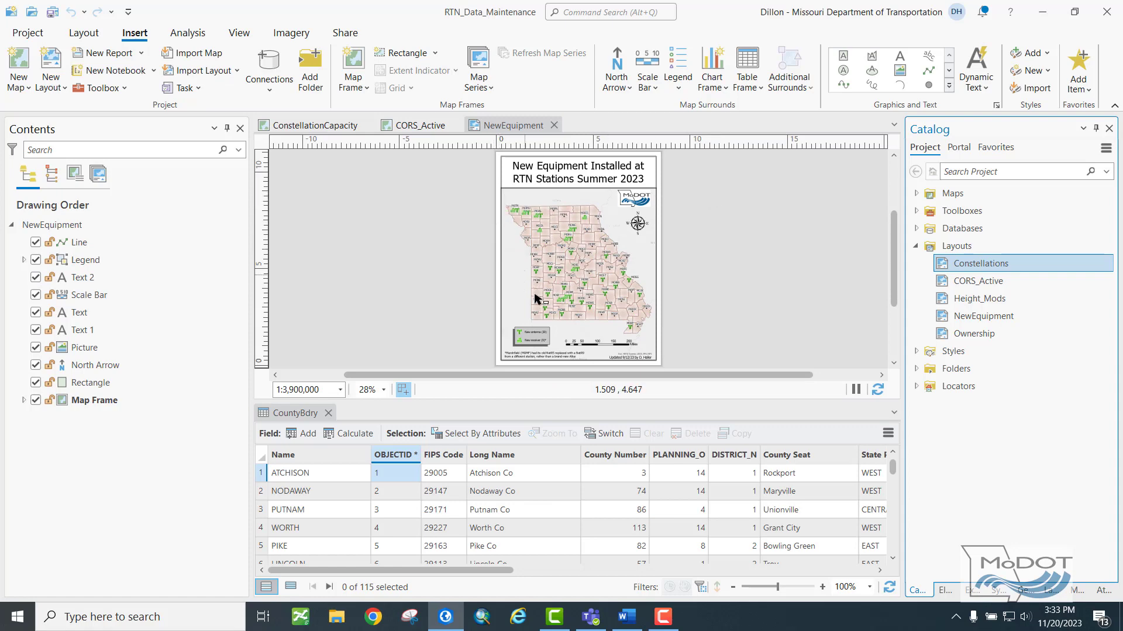
- Cycle through the CORS_Active, ConstellationCapacity and NewEquipment views, and expand then collapse Catalog Maps
left_click(420, 126)
left_click(338, 128)
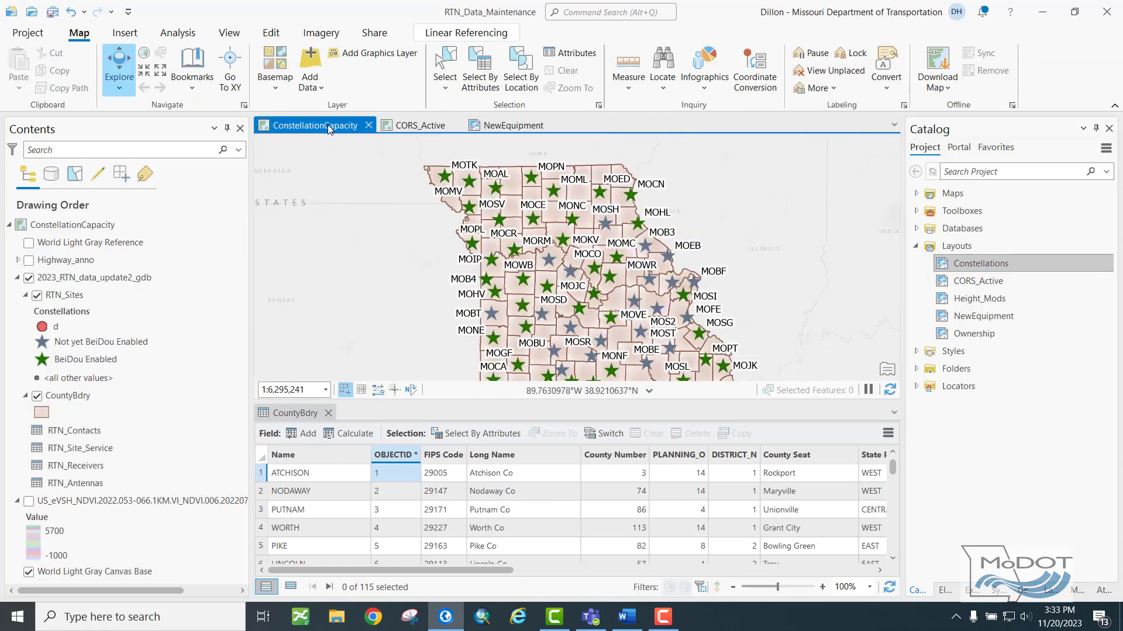
left_click(512, 127)
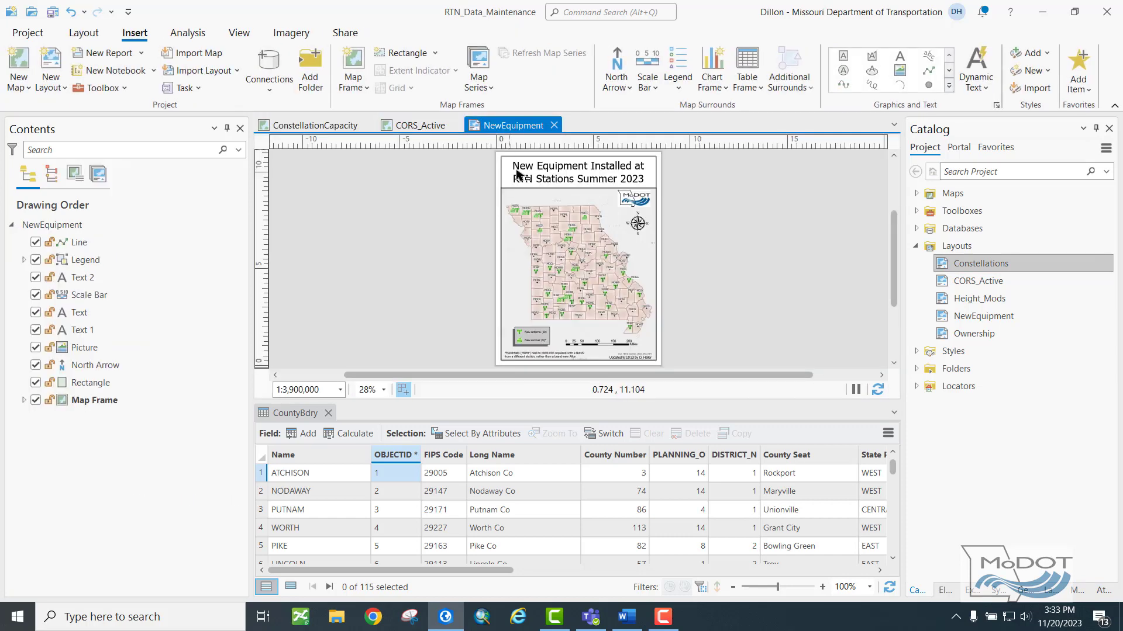
left_click(916, 194)
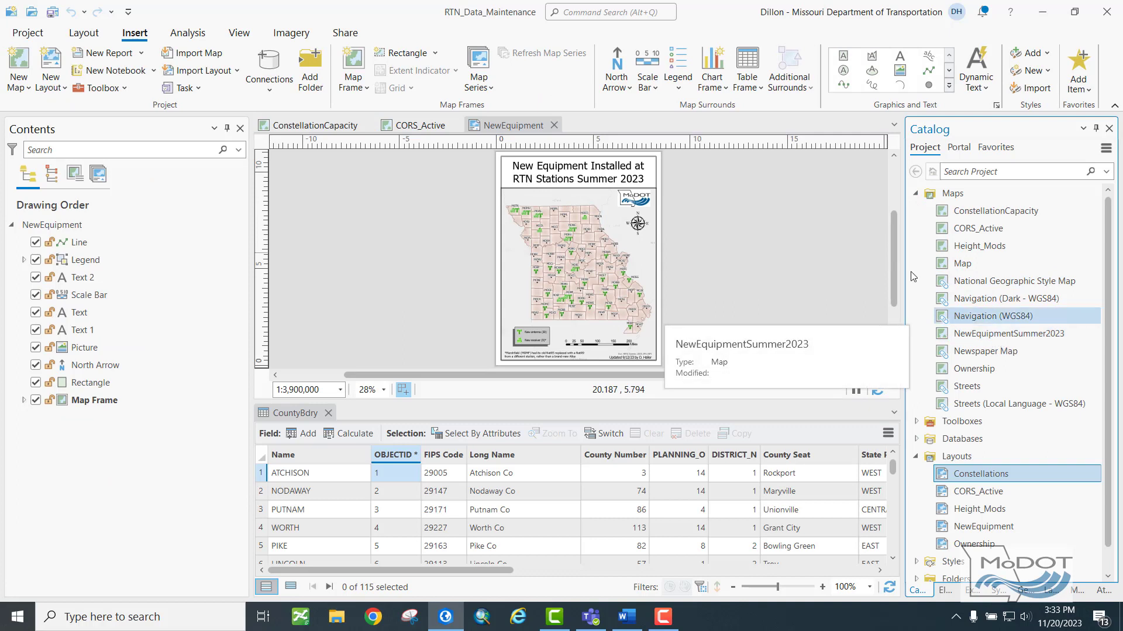
left_click(916, 193)
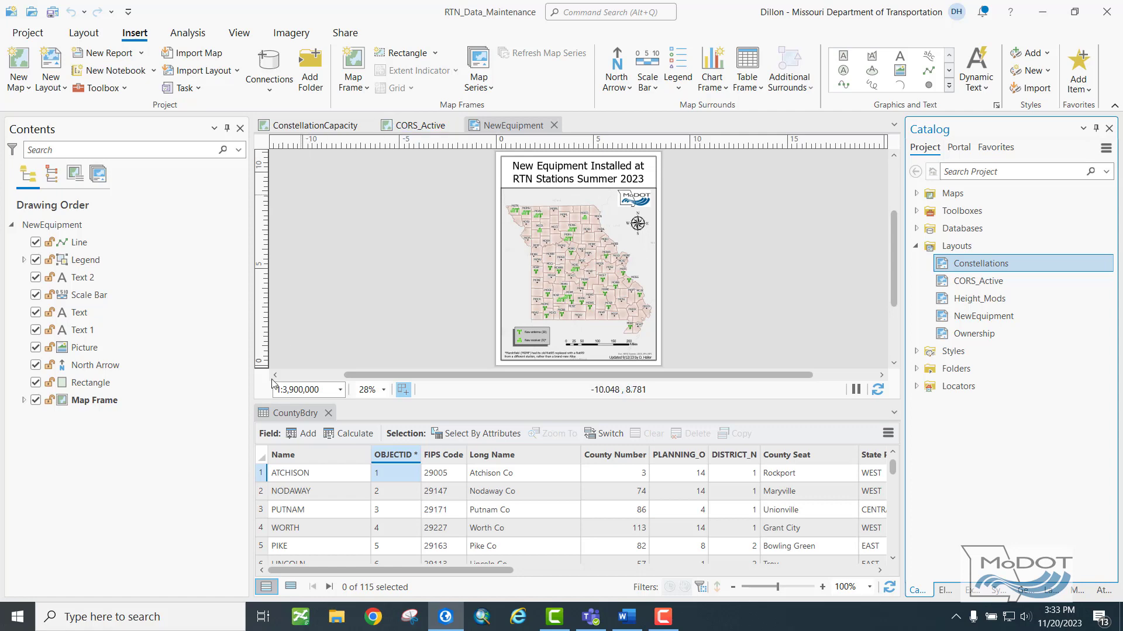
- Move the CountyBdry table and dock it as a tab alongside the map views
left_click_drag(278, 413, 577, 222)
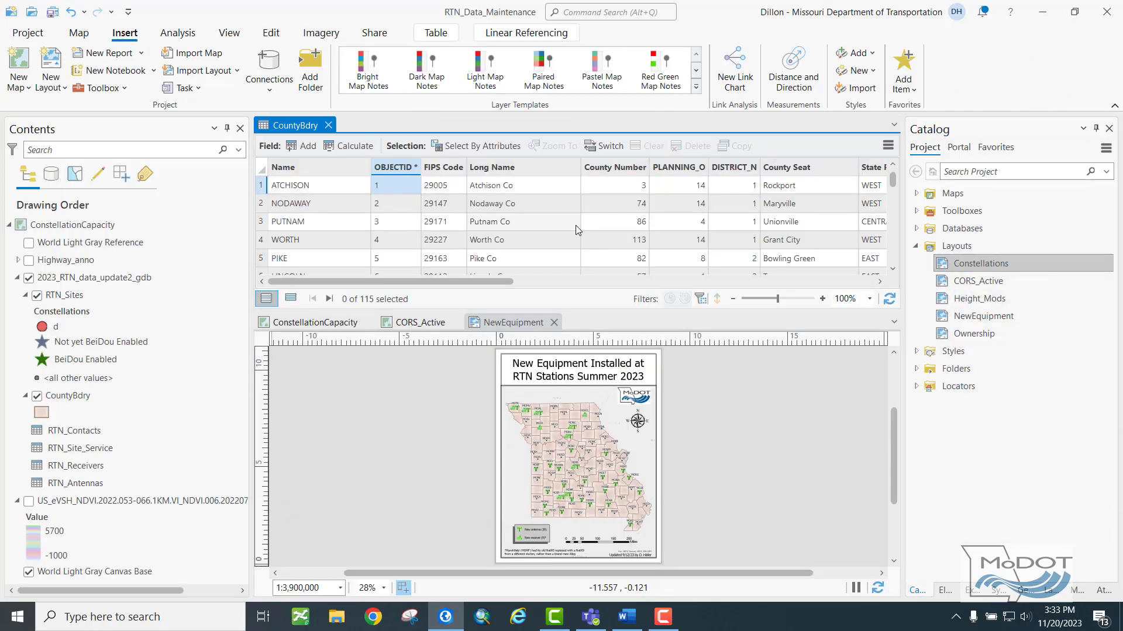
left_click_drag(294, 124, 583, 324)
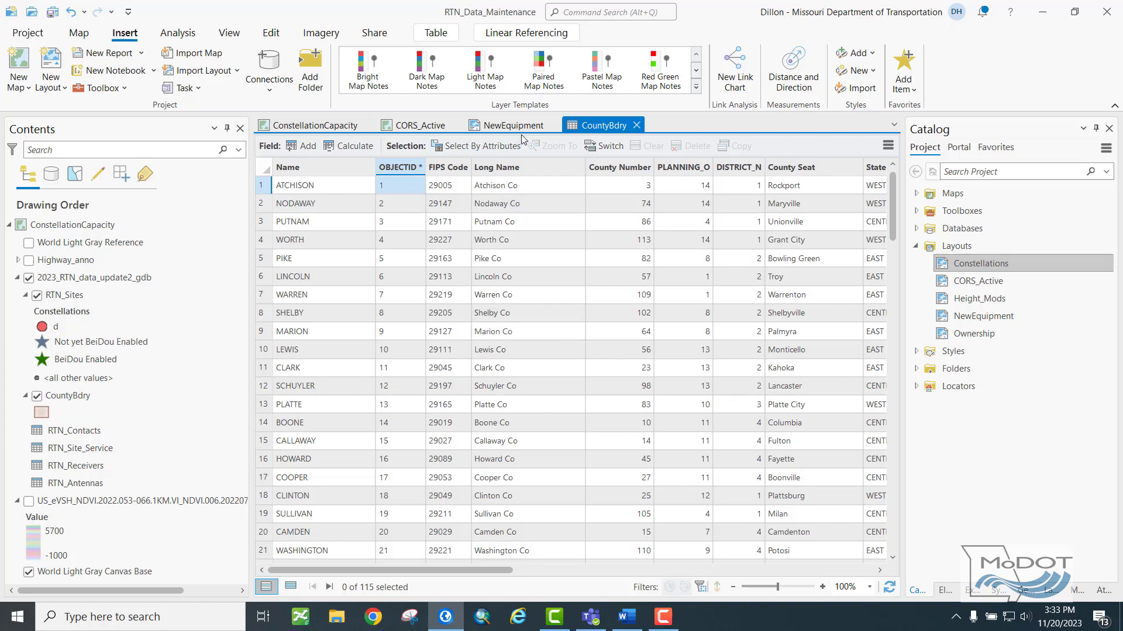
left_click(353, 131)
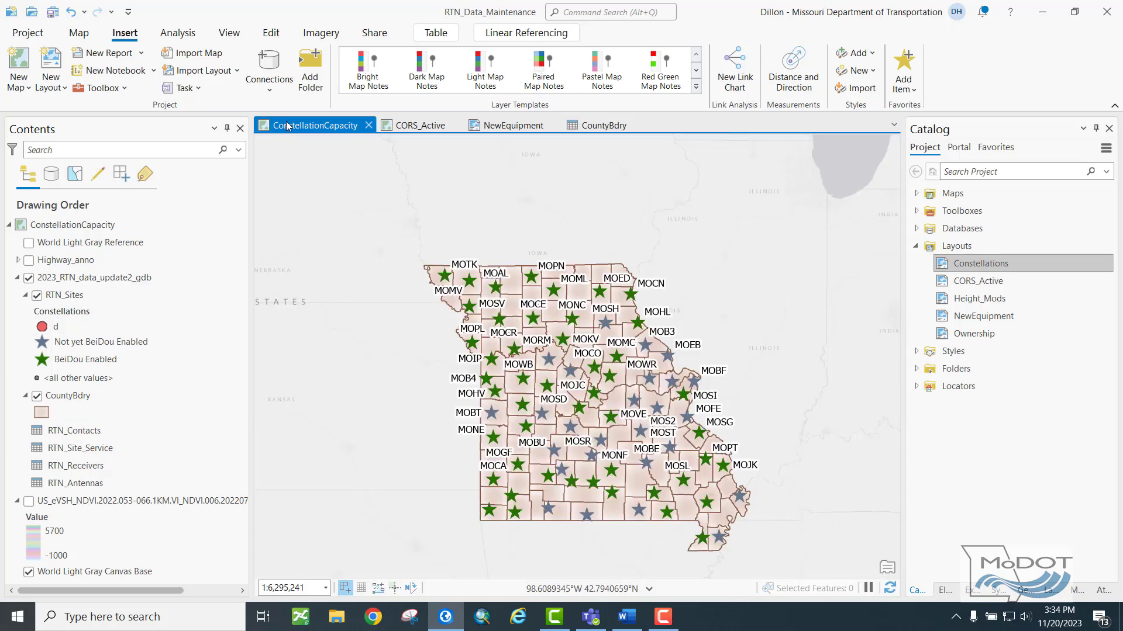
left_click(600, 128)
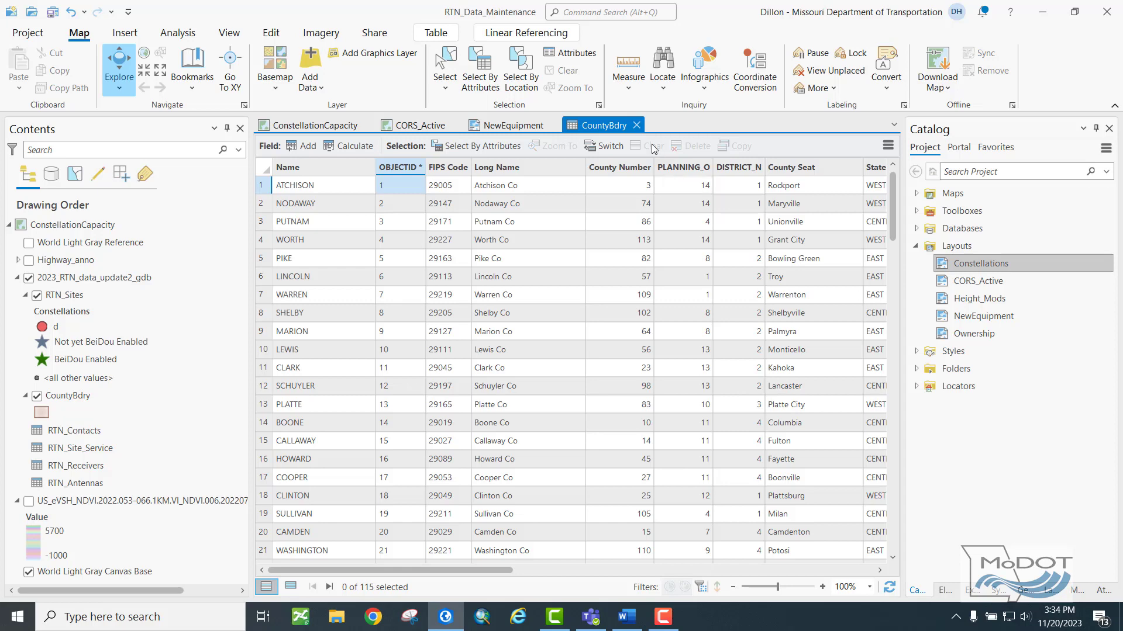
- Close the CountyBdry table tab, collapse Catalog Layouts, and display the CORS_Active map
left_click(637, 125)
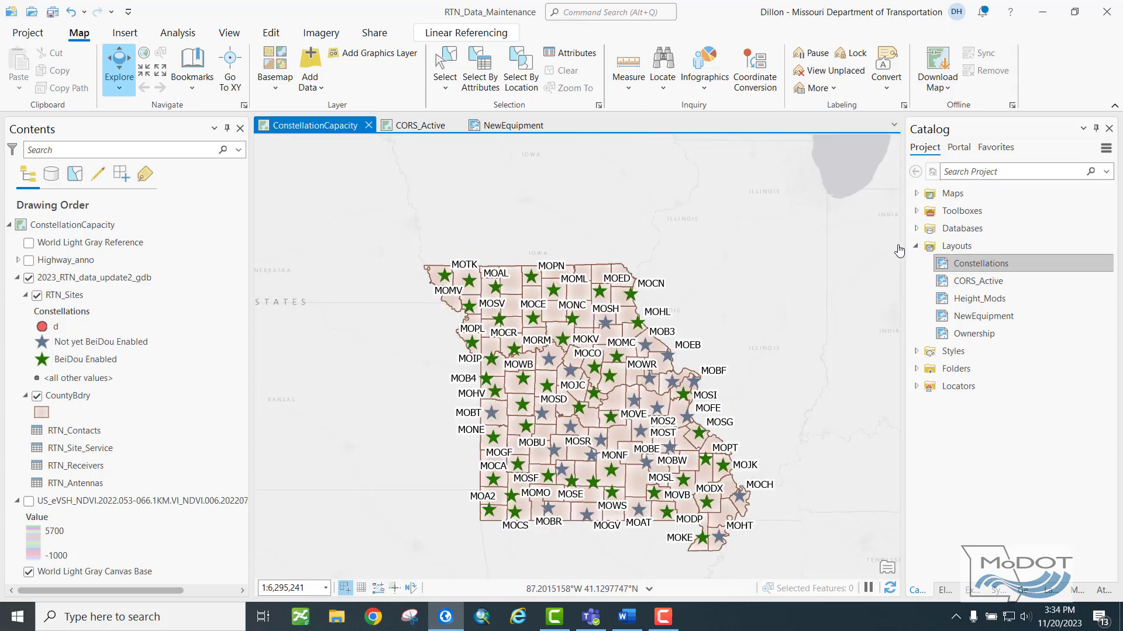
left_click(916, 245)
left_click(415, 128)
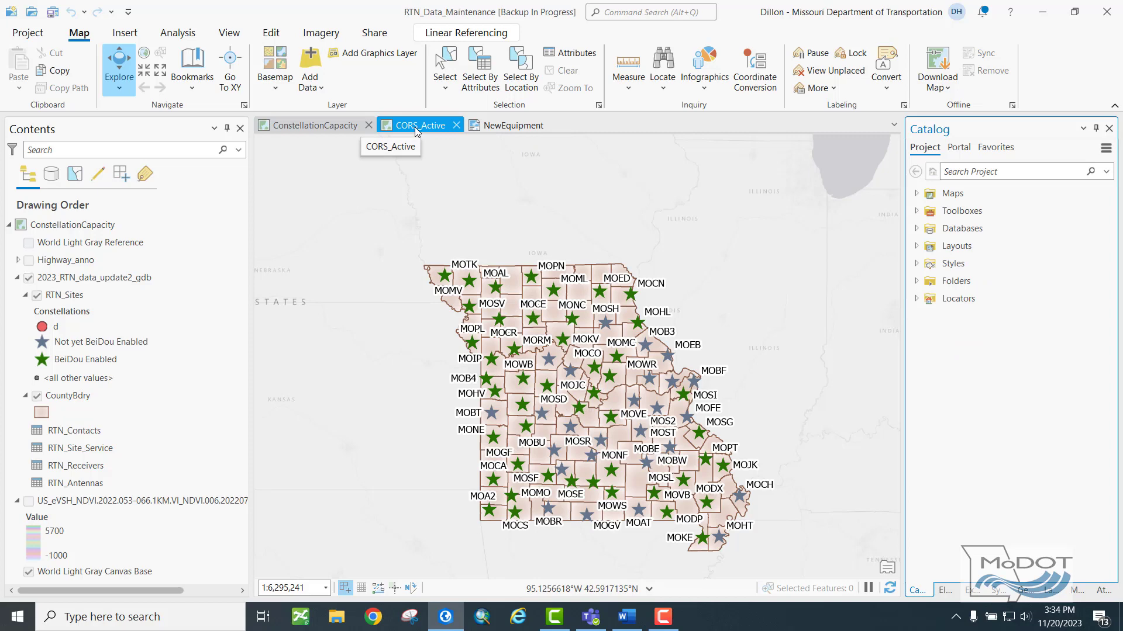
- Dock CORS_Active side by side, rearrange NewEquipment, then regroup all three views as tabs
mouse_move(415, 127)
left_mouse_down()
mouse_move(561, 351)
mouse_move(611, 366)
left_mouse_up()
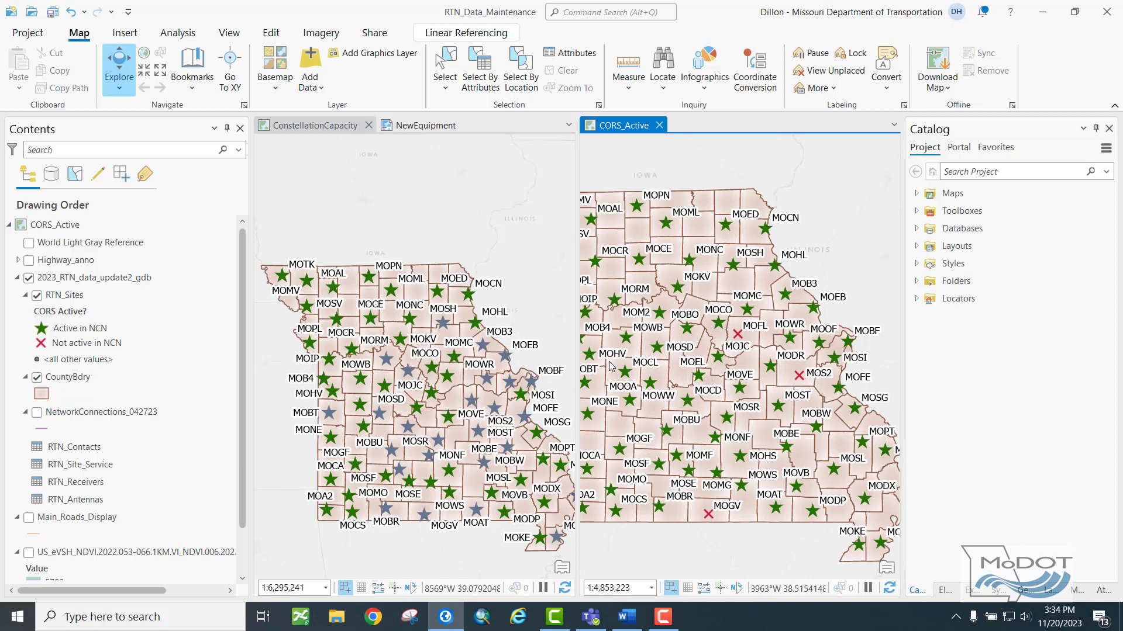
scroll(725, 296, "down", 2)
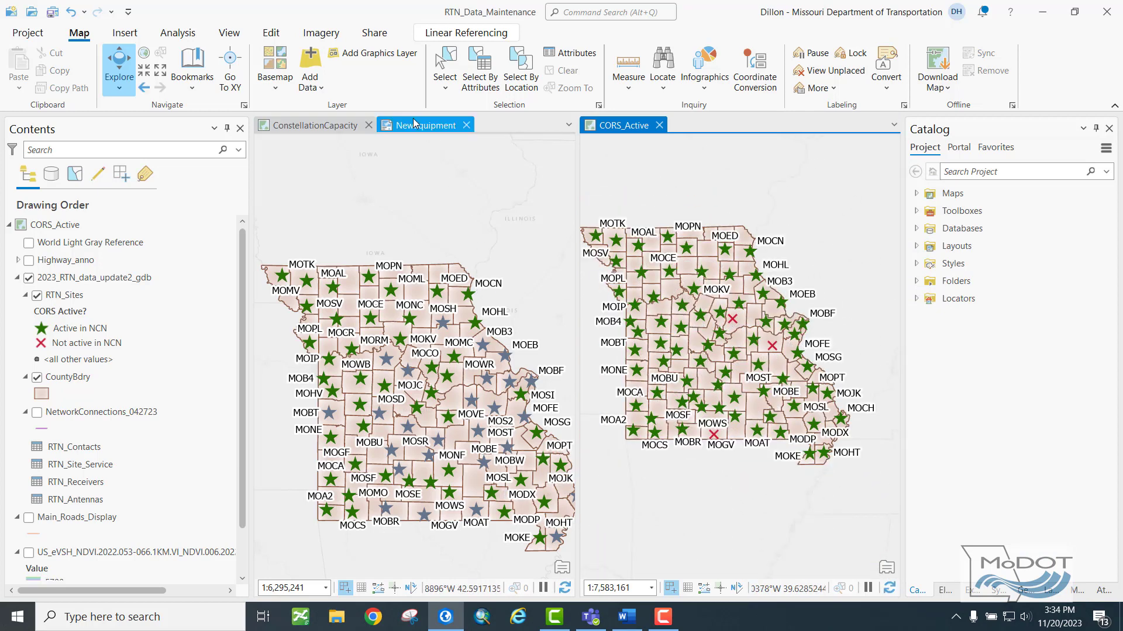
left_click_drag(417, 125, 442, 358)
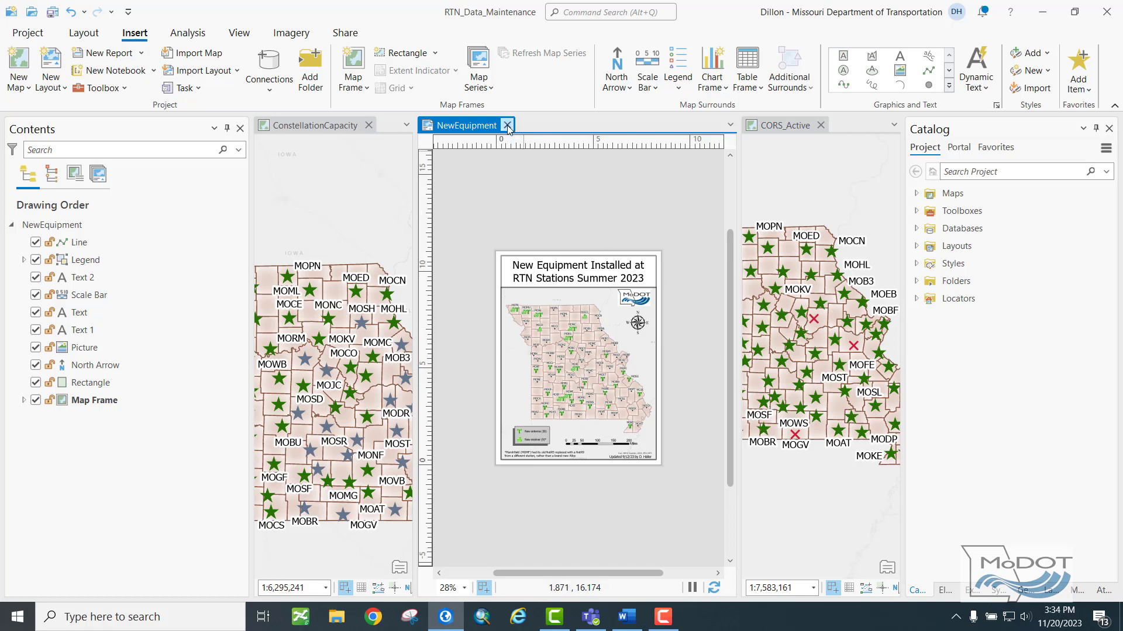
left_click_drag(466, 127, 335, 127)
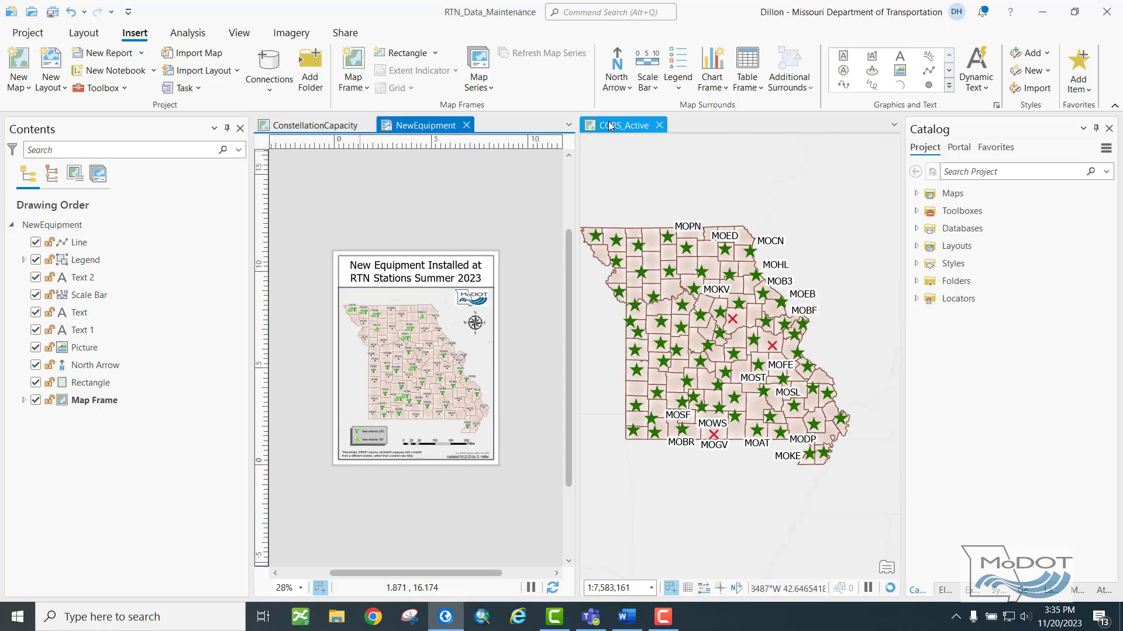
left_click_drag(610, 126, 368, 126)
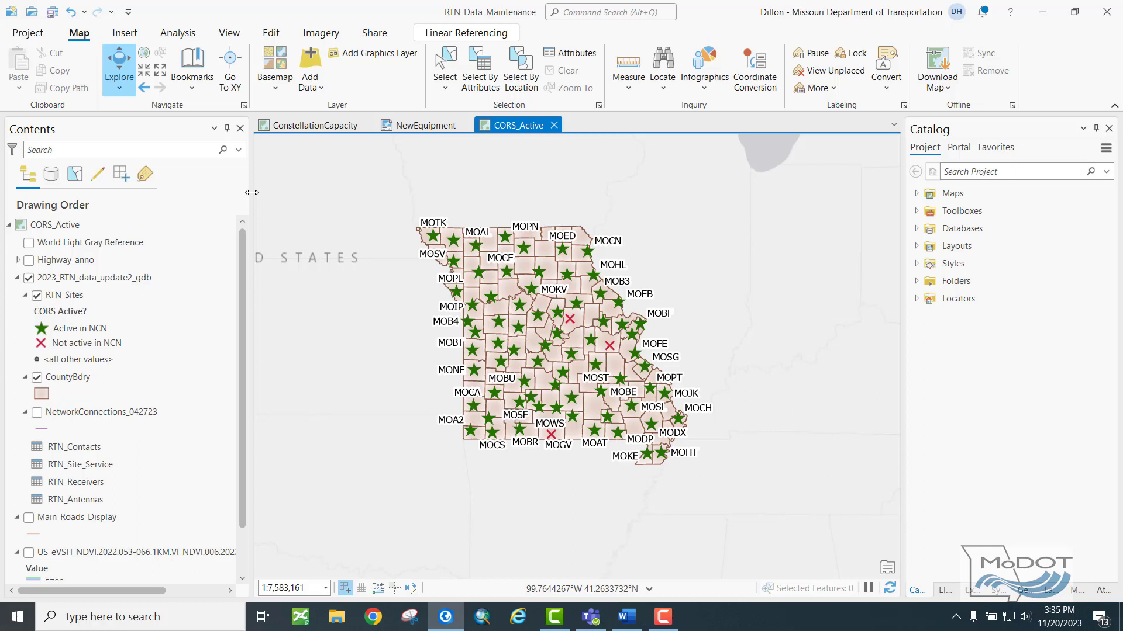
- Narrow the Contents pane and select the CORS_Active map and legend entries
left_click(228, 243)
left_click_drag(253, 352, 253, 352)
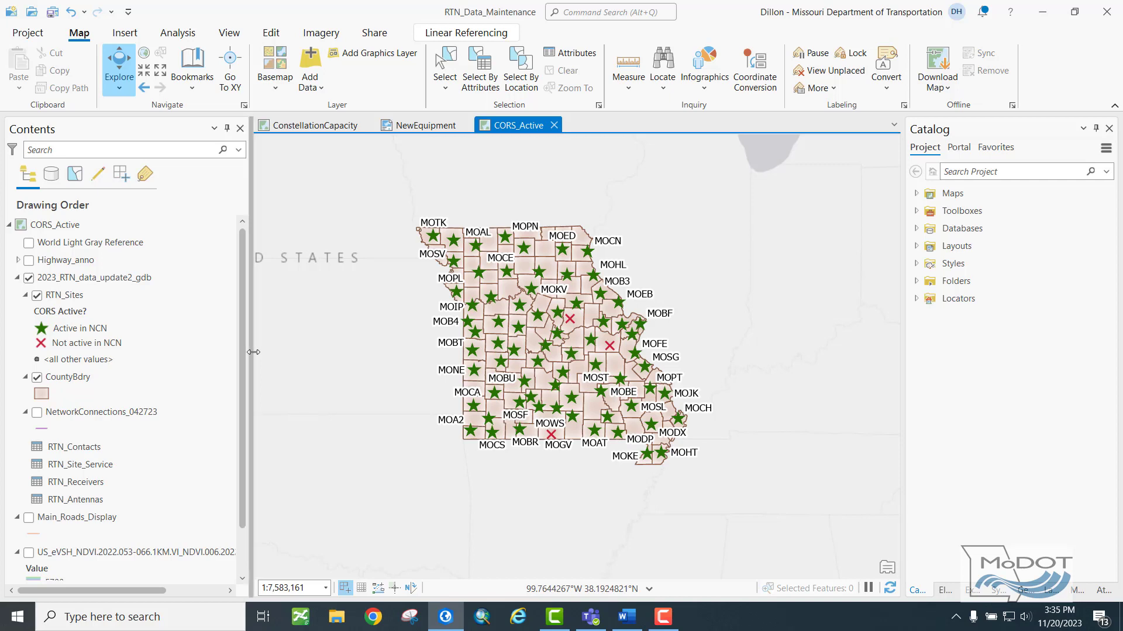
left_click_drag(253, 352, 225, 357)
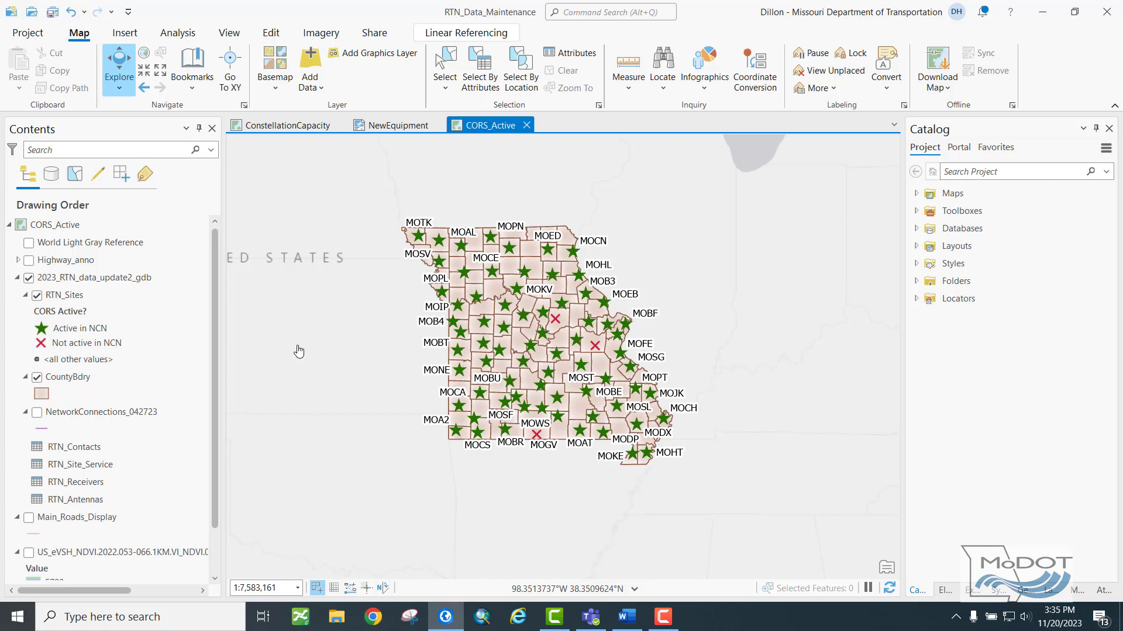
left_click(84, 230)
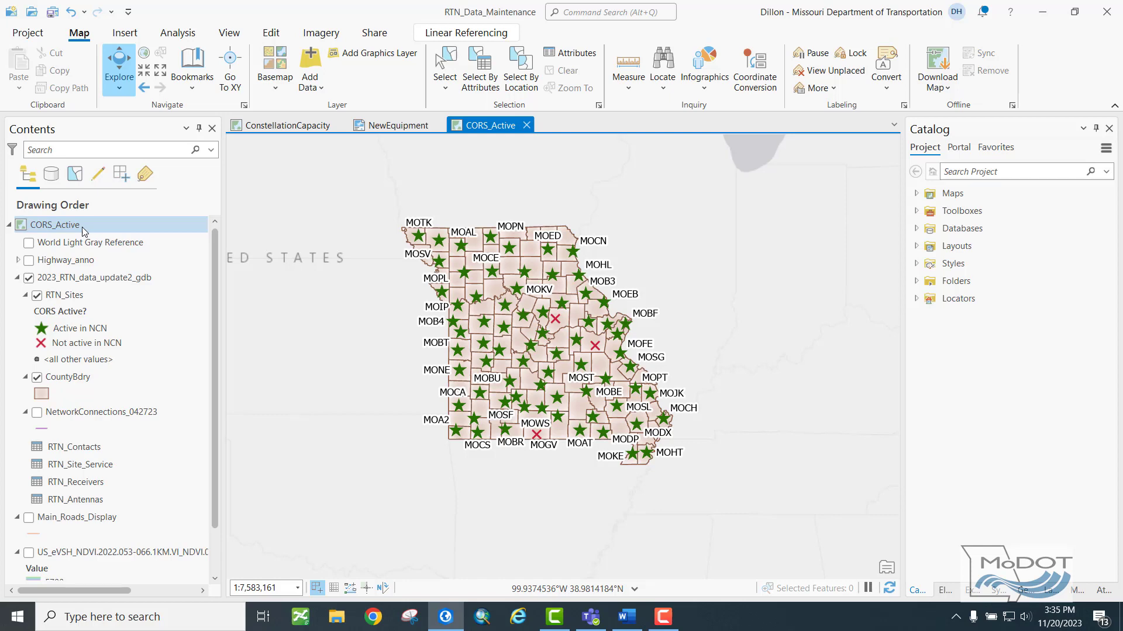
scroll(152, 342, "down", 3)
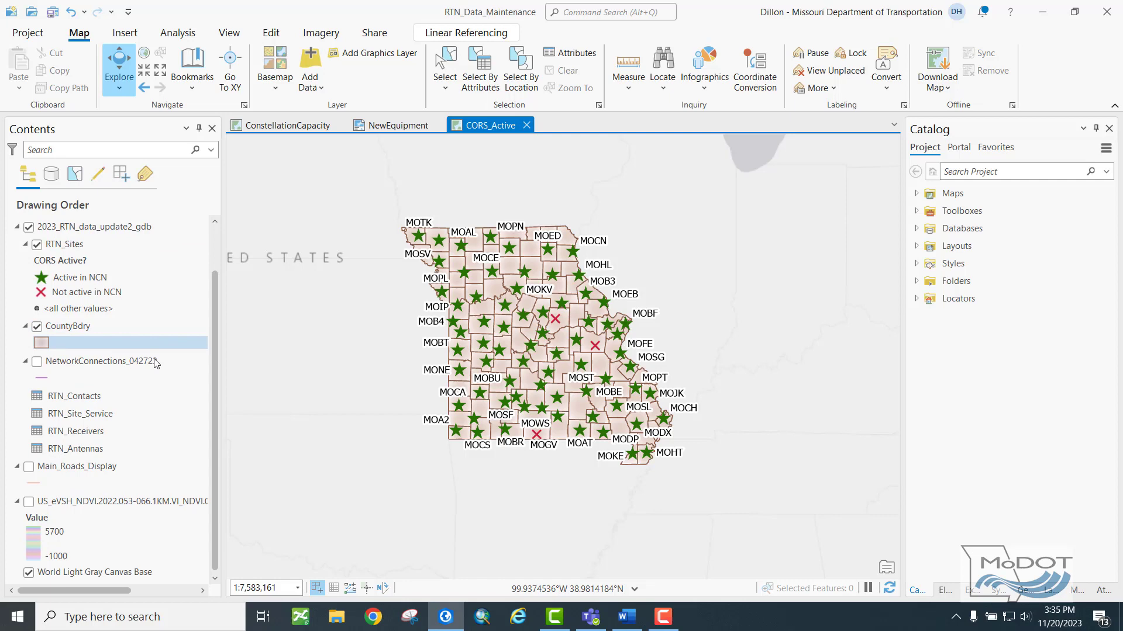
scroll(155, 351, "up", 3)
left_click(158, 362)
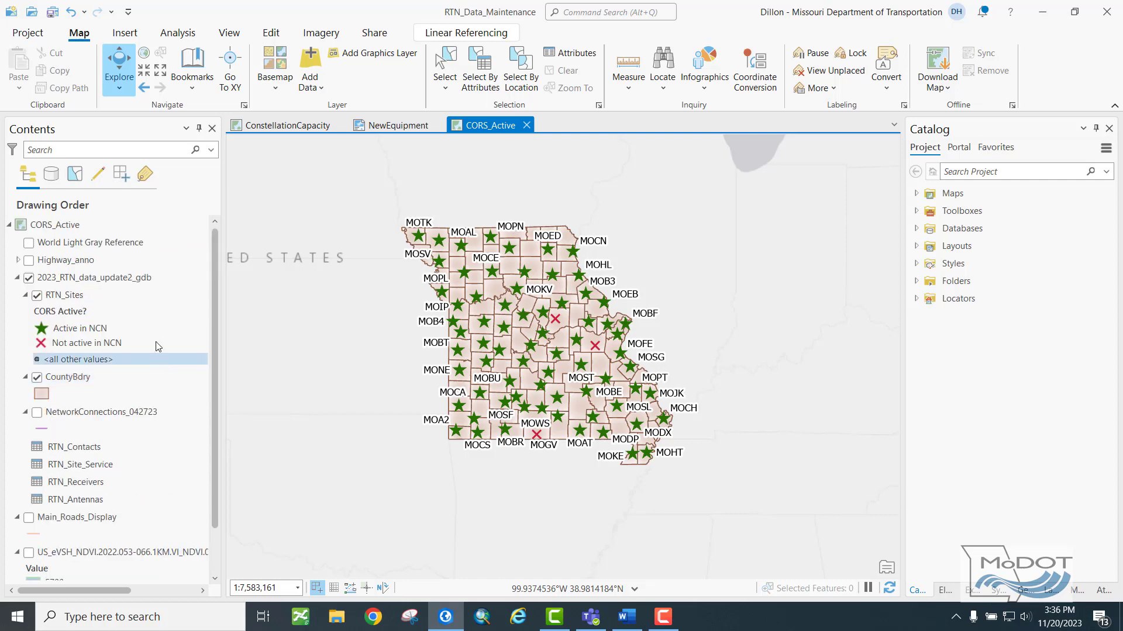
- Search Contents for 'County', clear the search, and toggle RTN_Sites off and back on
left_click(87, 152)
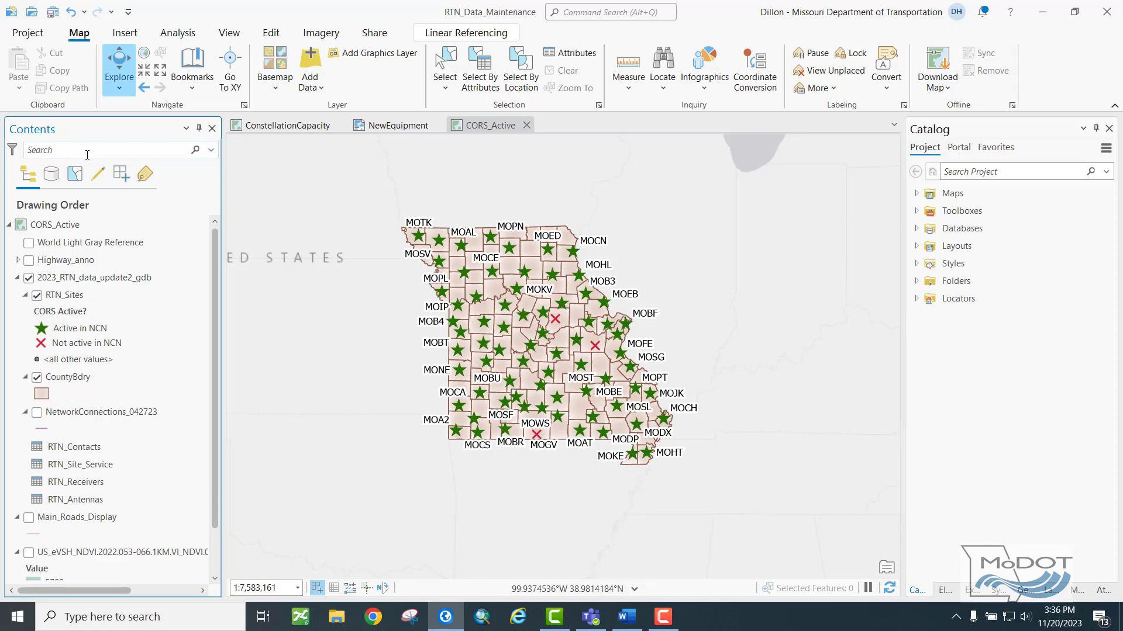
type("C")
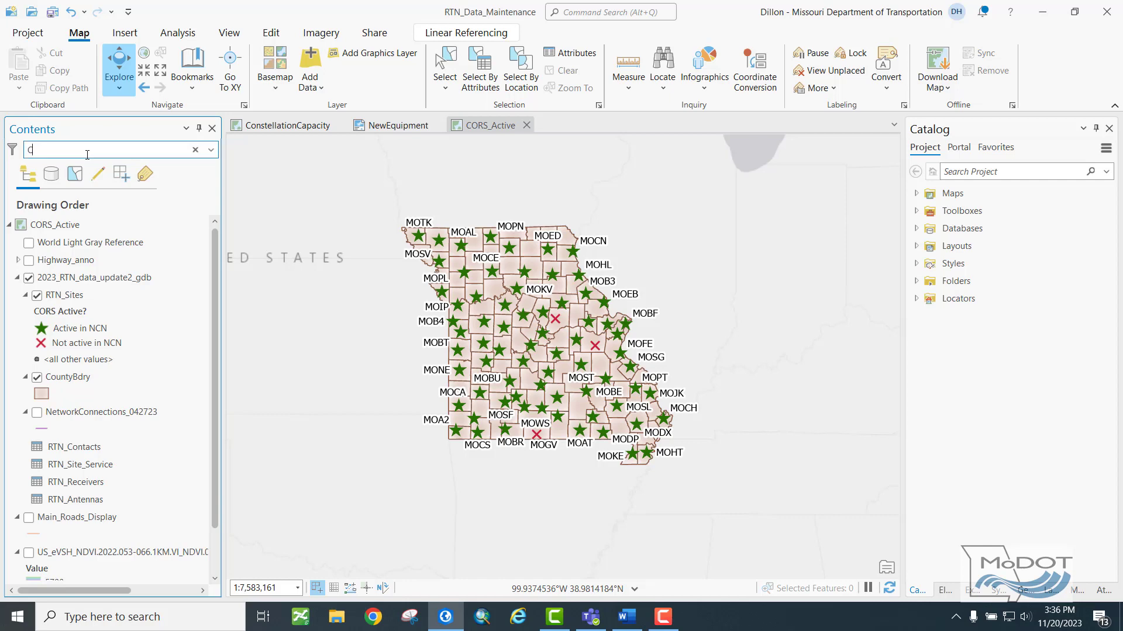
type("ounty")
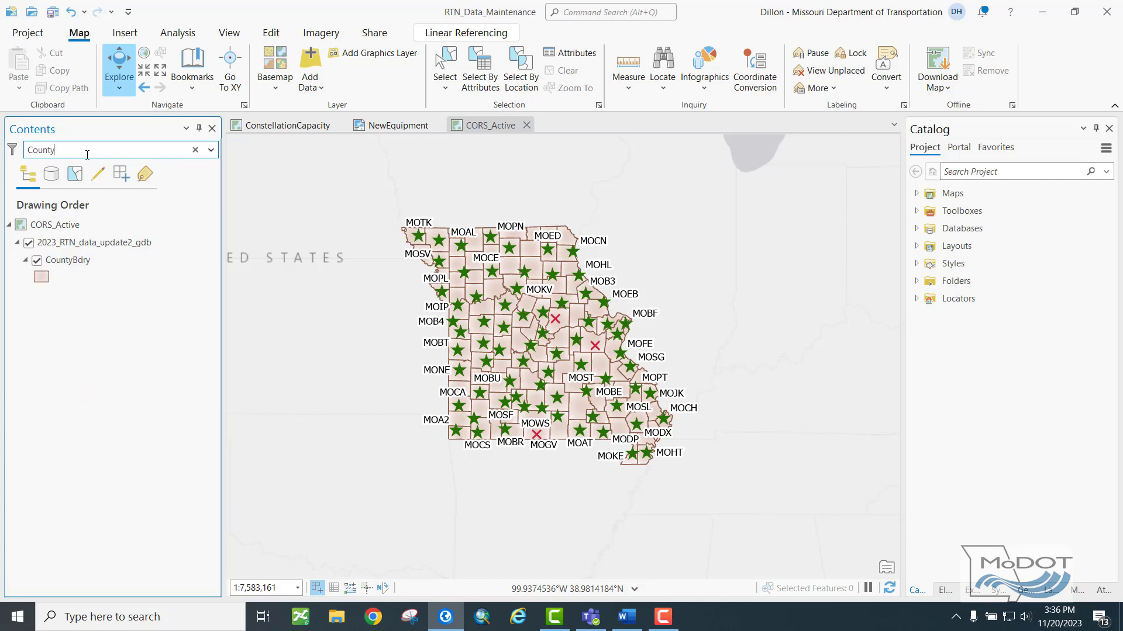
left_click(196, 150)
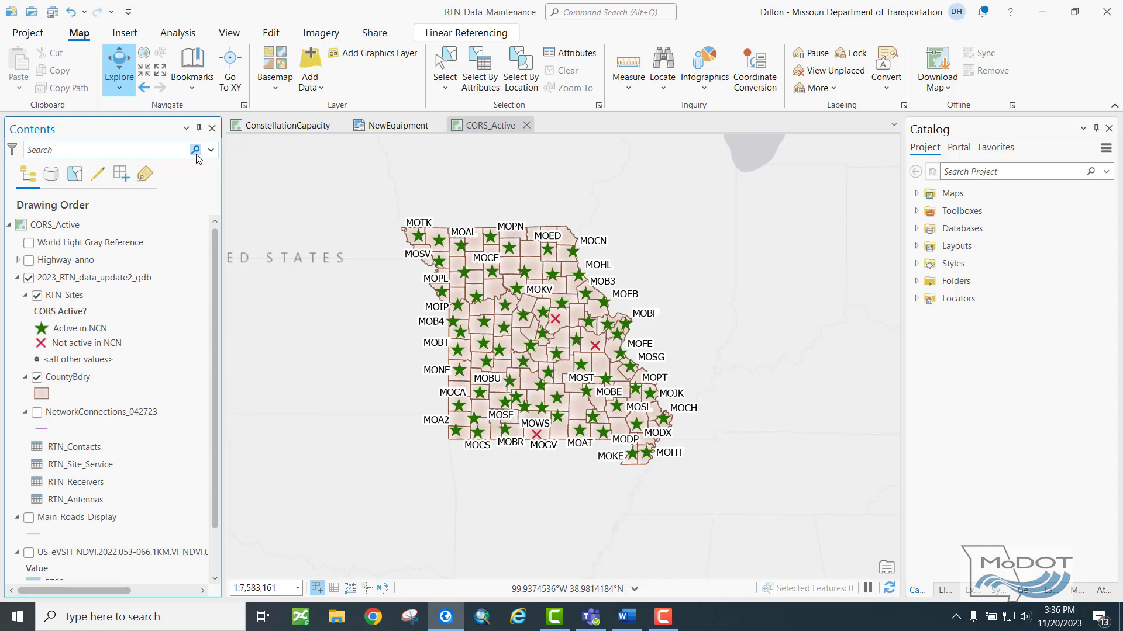
scroll(174, 307, "down", 1)
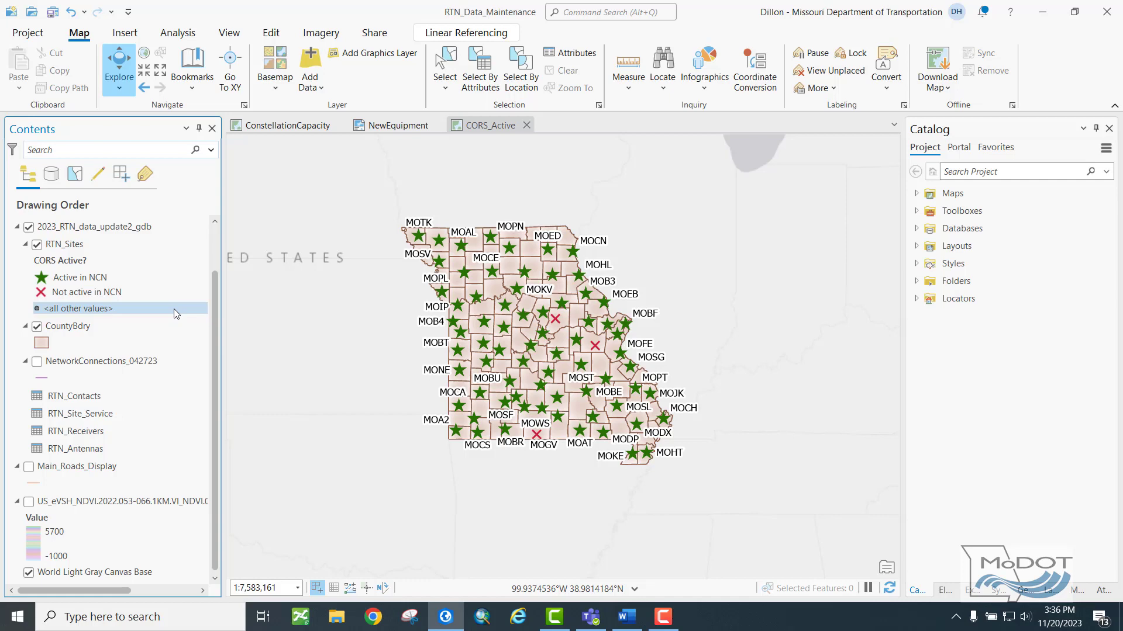
left_click(36, 245)
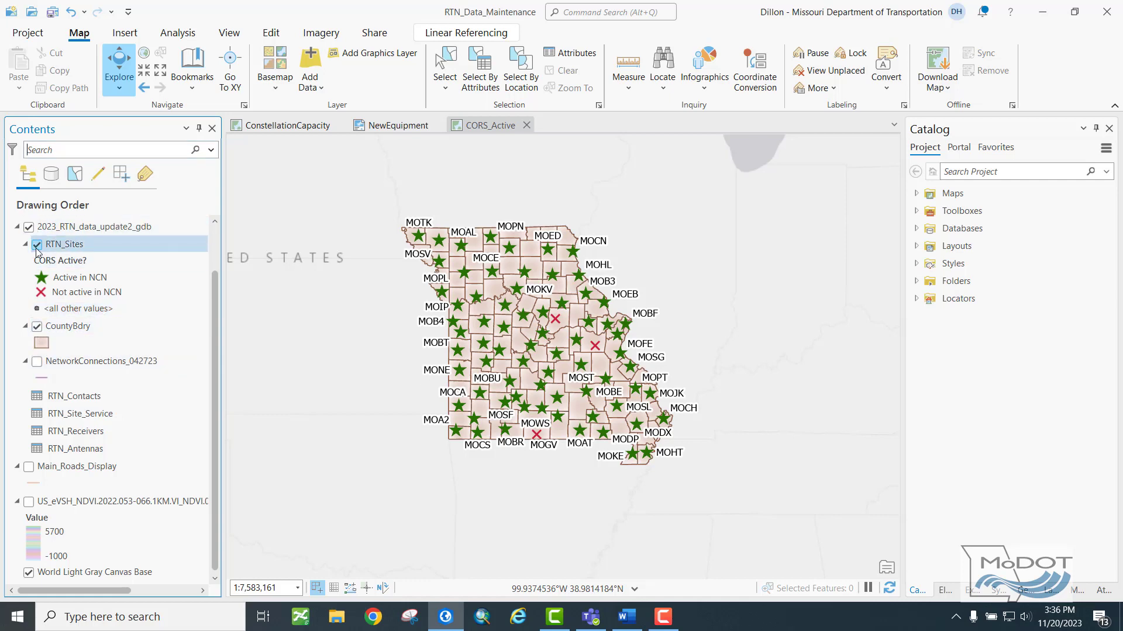
left_click(36, 245)
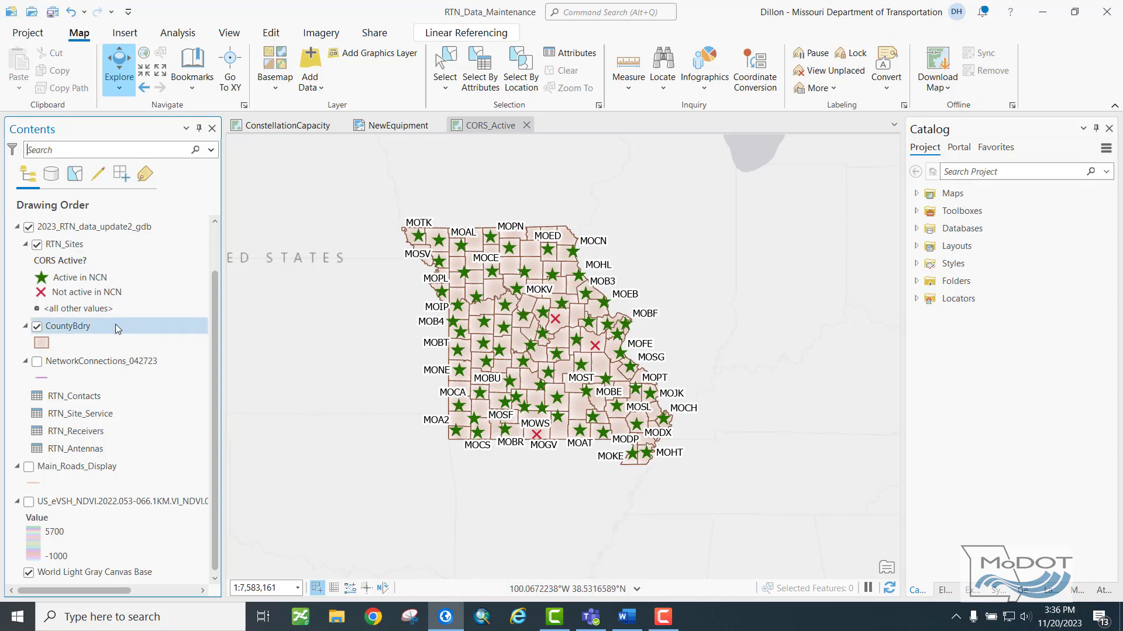
- Select the RTN_Site_Service, US_eVSH_NDVI and basemap entries, then show the NewEquipment layout
left_click(93, 416)
left_click(113, 504)
left_click(142, 531)
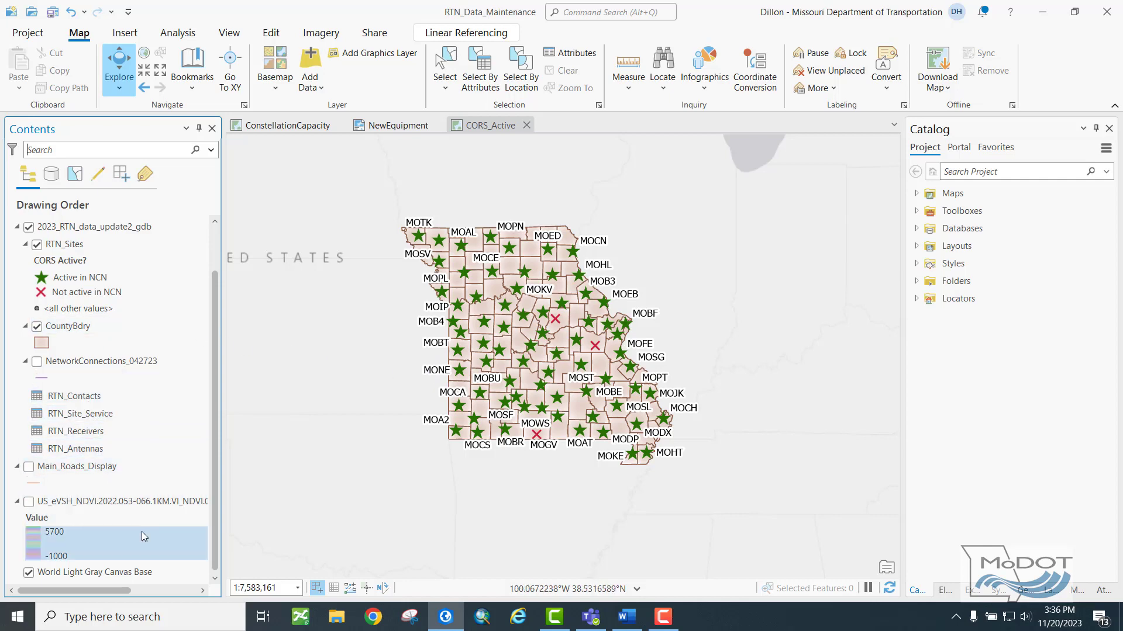
left_click(144, 575)
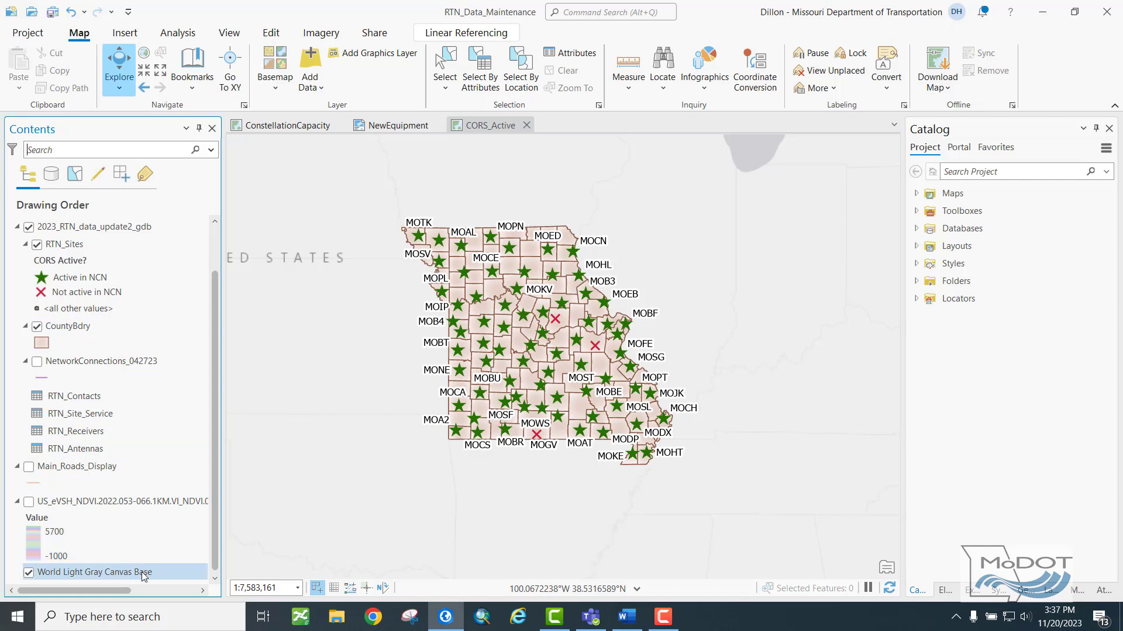
left_click(391, 128)
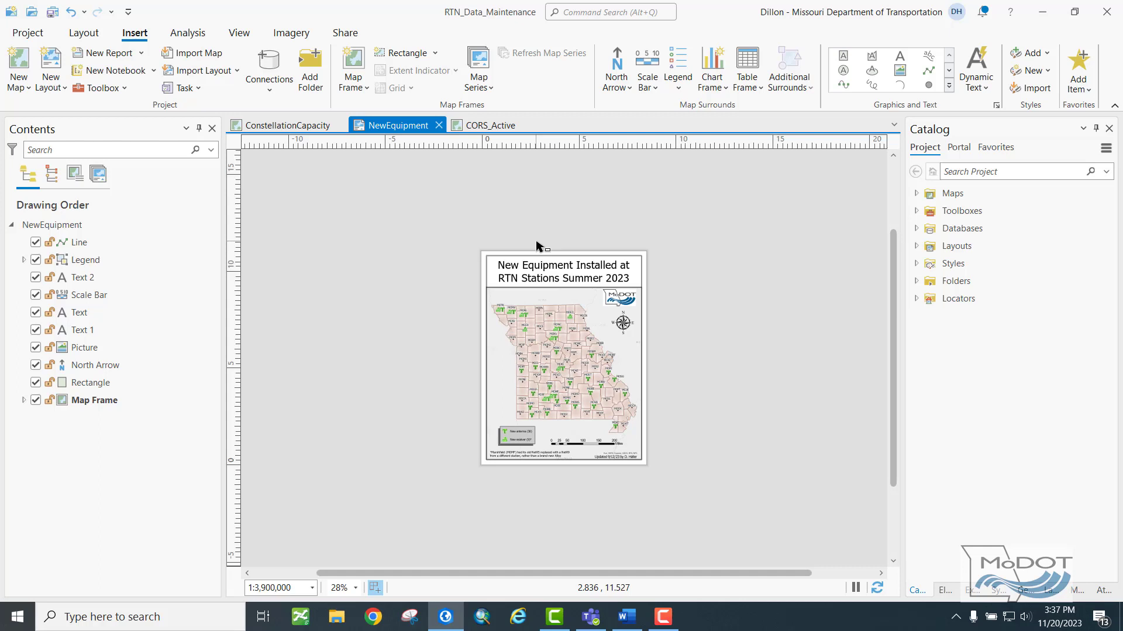
- Expand and collapse the Map Frame in the NewEquipment layout's Contents
left_click(24, 401)
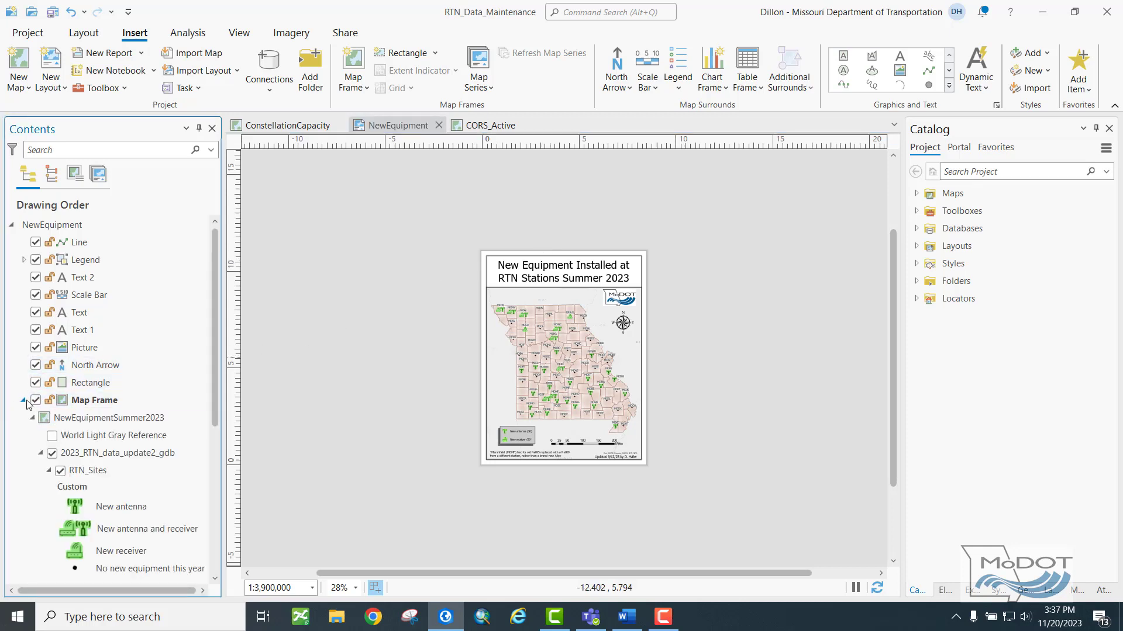
left_click(24, 401)
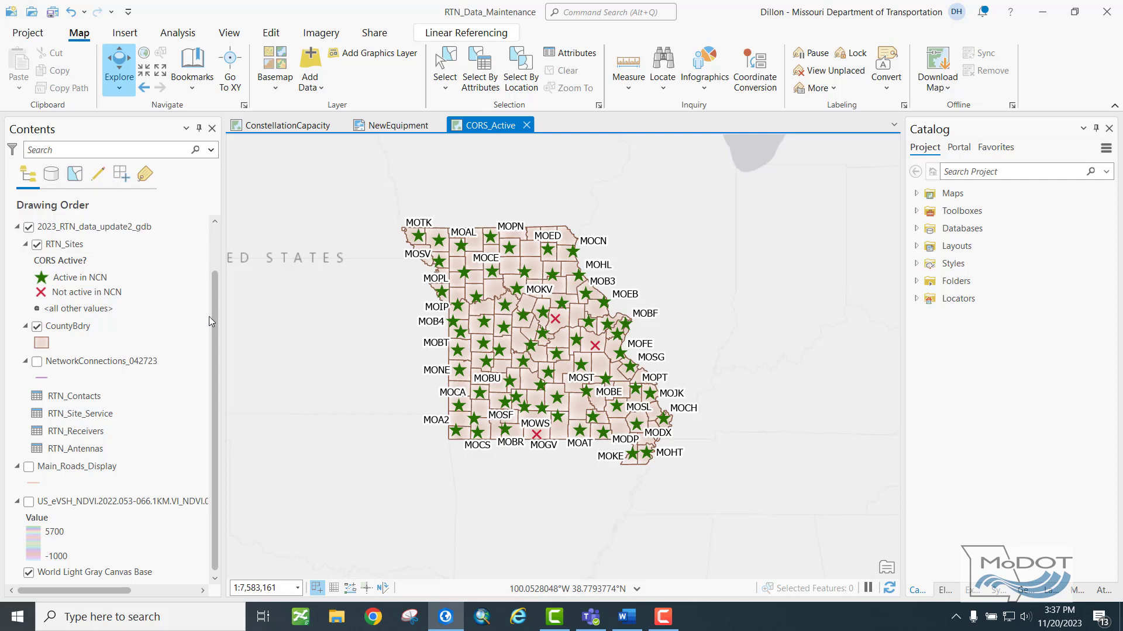
- Try List By Data Source, Selection and Editing, then return to Selection and make RTN_Sites selectable
left_click(55, 177)
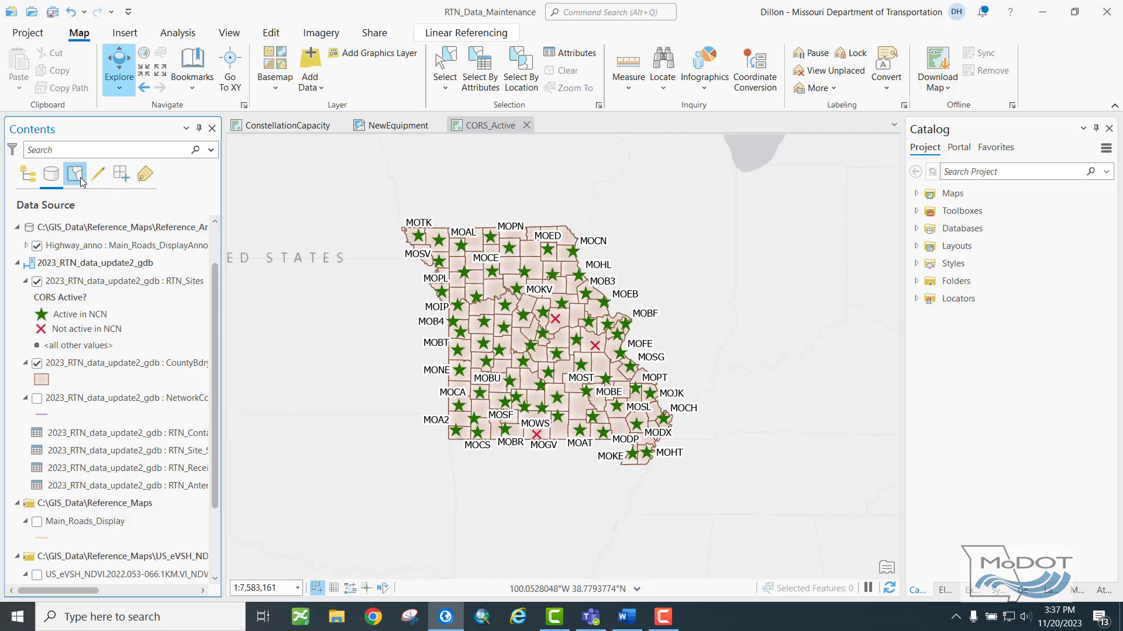
left_click(75, 175)
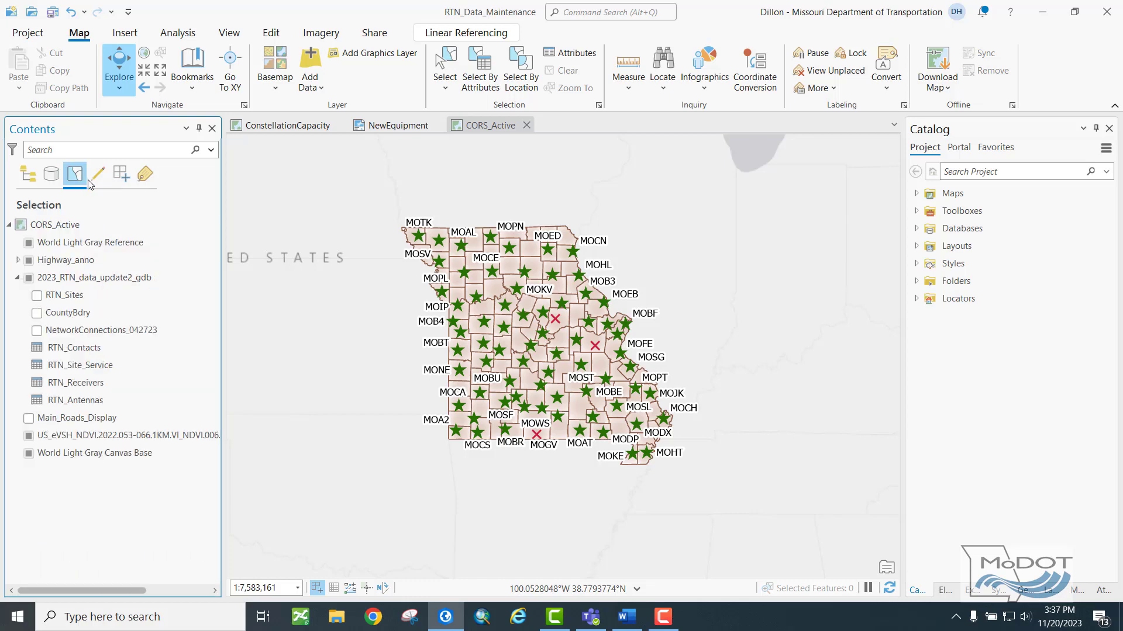
left_click(96, 176)
left_click(67, 178)
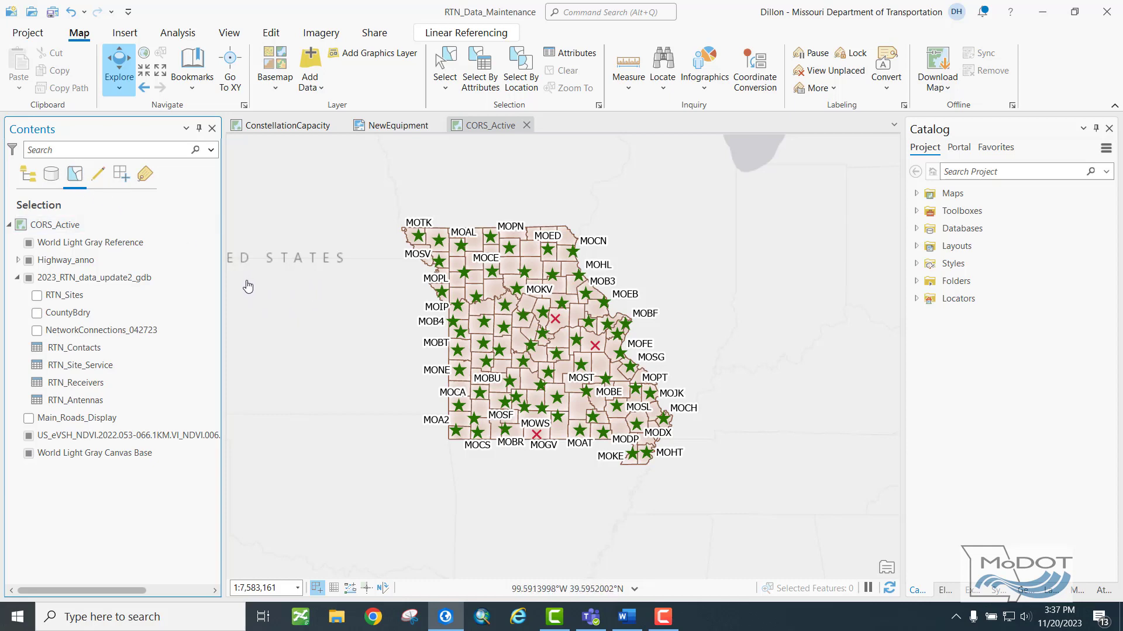
left_click(38, 296)
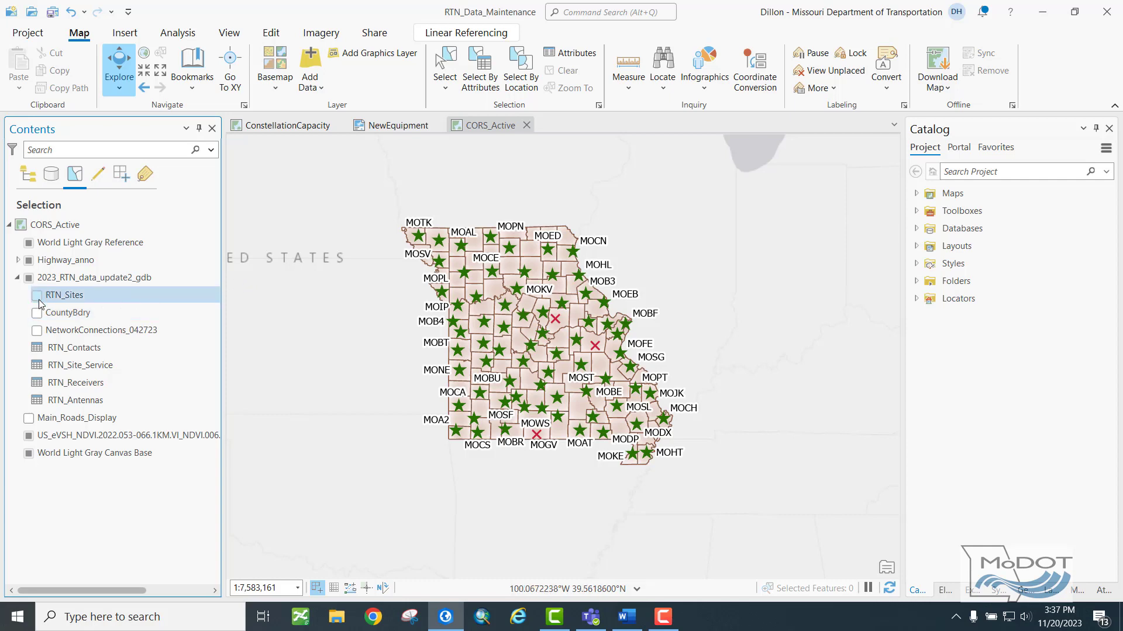
- Box-select the ten sites around MOKV, clear the selection, and list layers by editing
left_click(38, 300)
left_click(445, 65)
left_click_drag(503, 257, 571, 328)
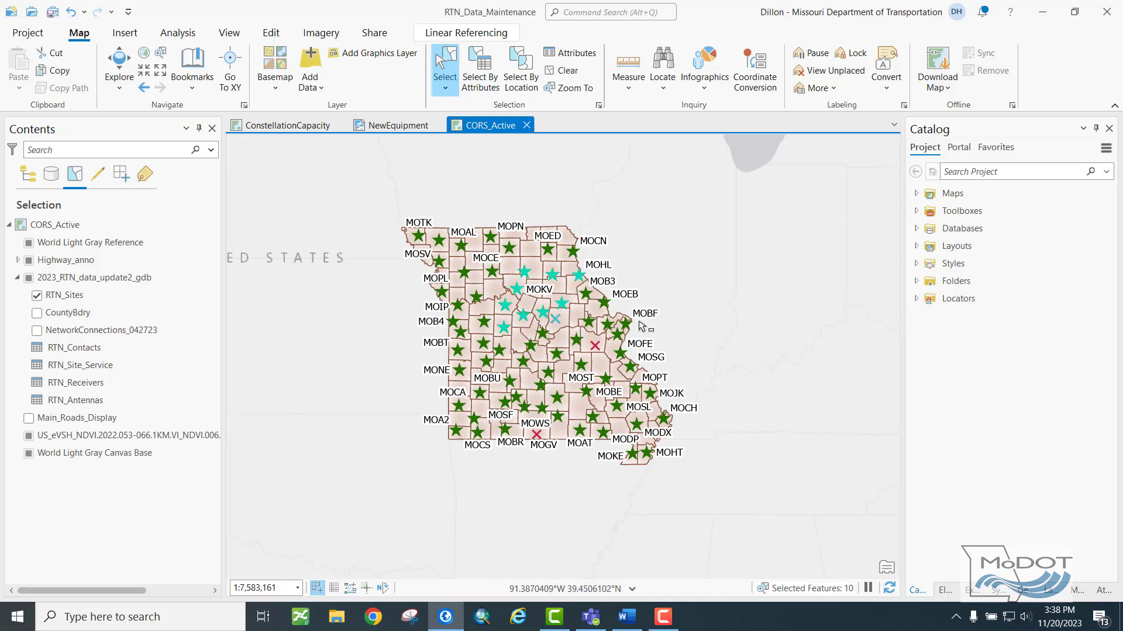
left_click(563, 70)
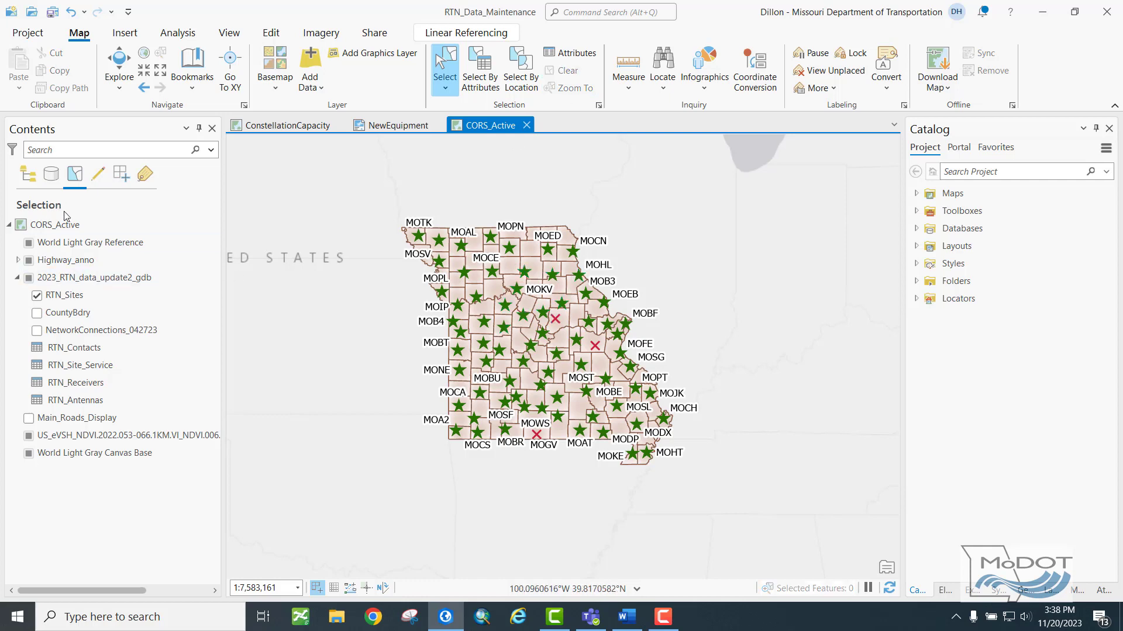
left_click(97, 175)
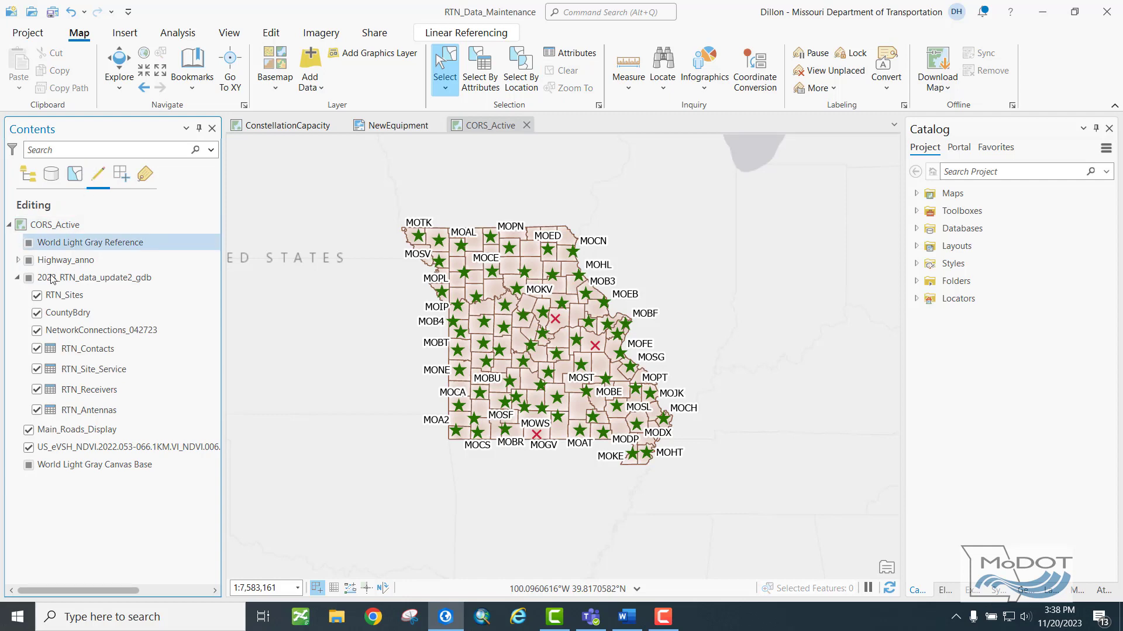
- Make all nine layers and tables non-editable, from RTN_Sites to the NDVI imagery, then list layers by snapping
left_click(38, 297)
left_click(37, 313)
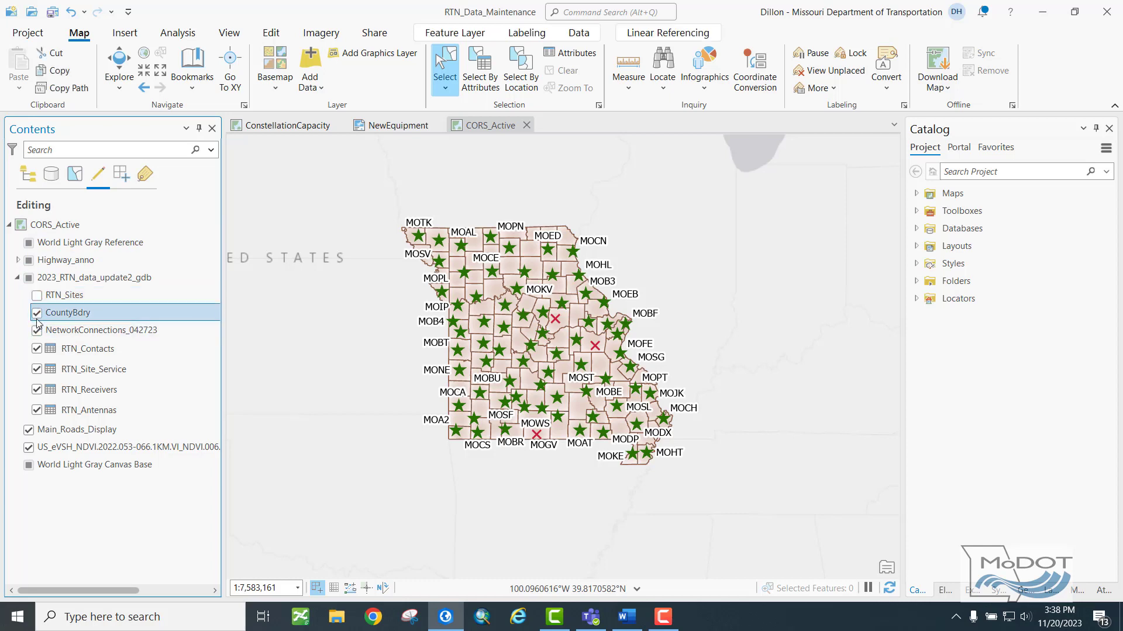
left_click(37, 331)
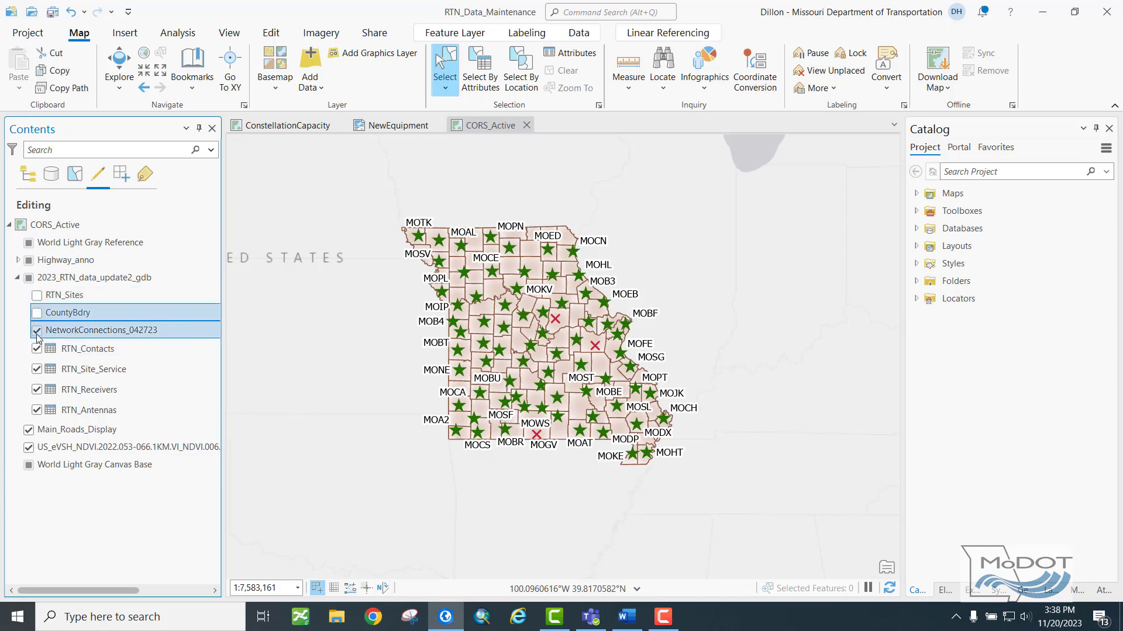
left_click(36, 351)
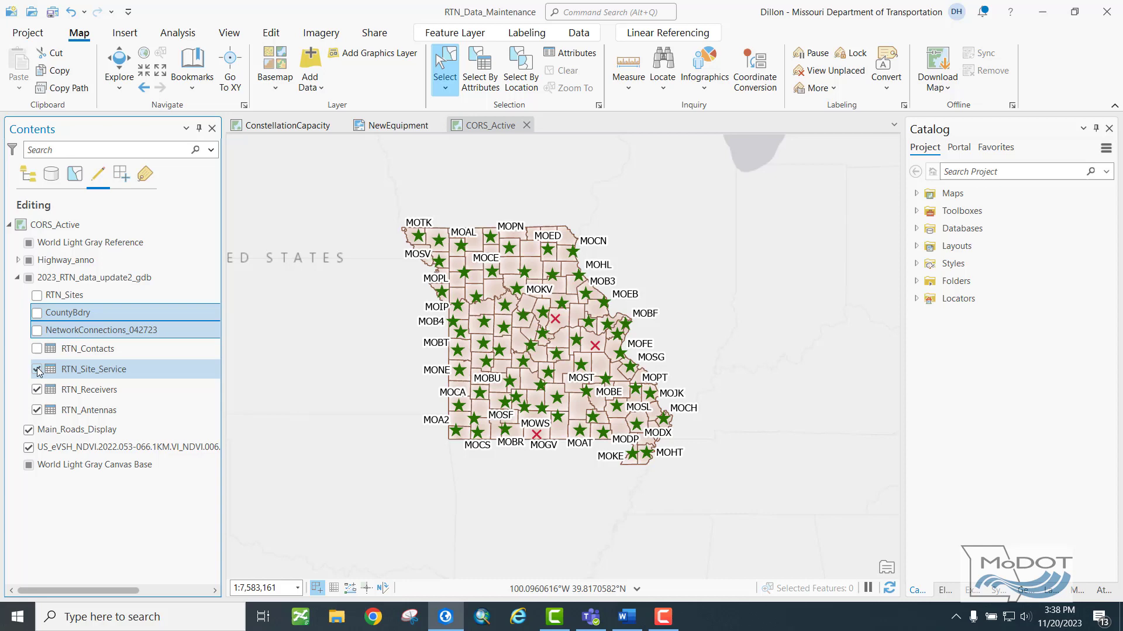
left_click(36, 370)
left_click(36, 390)
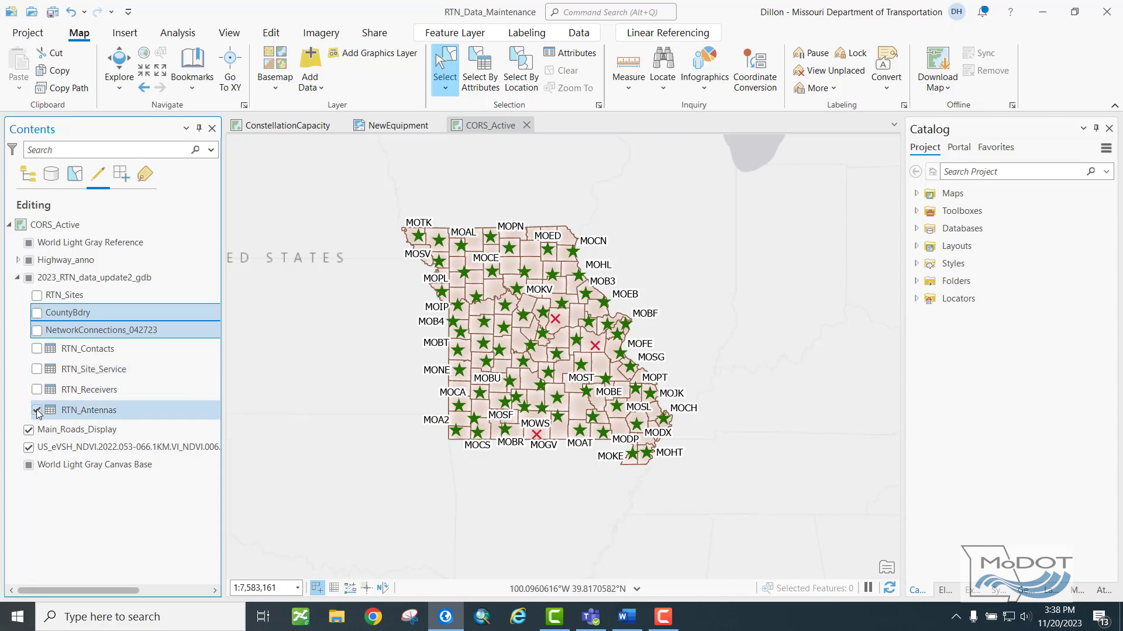
left_click(37, 411)
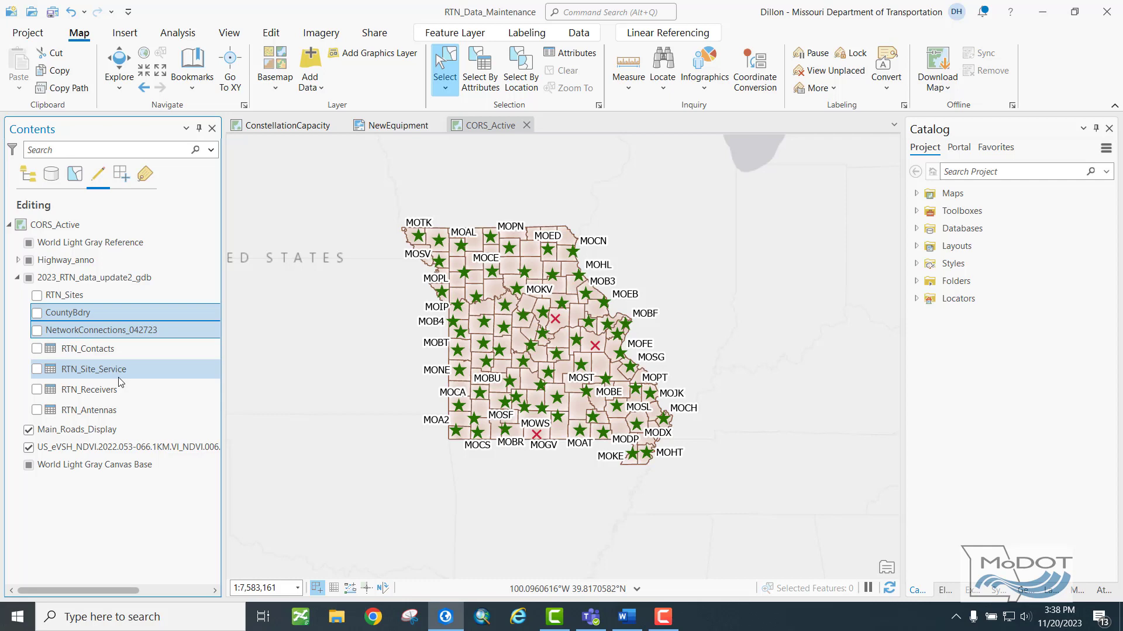
left_click(28, 429)
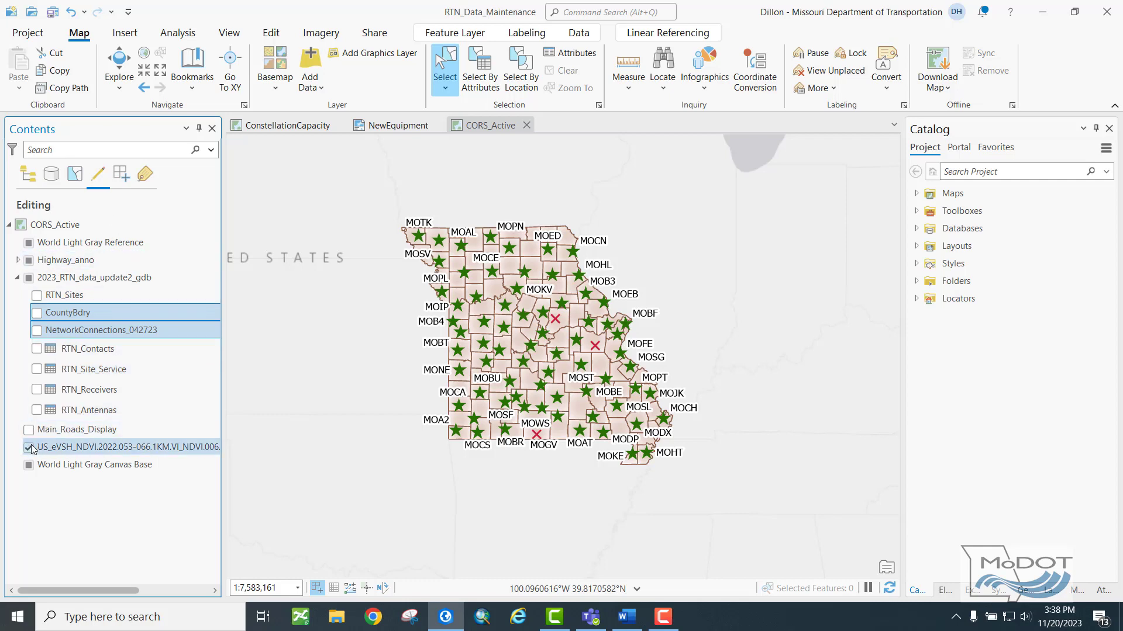
left_click(28, 447)
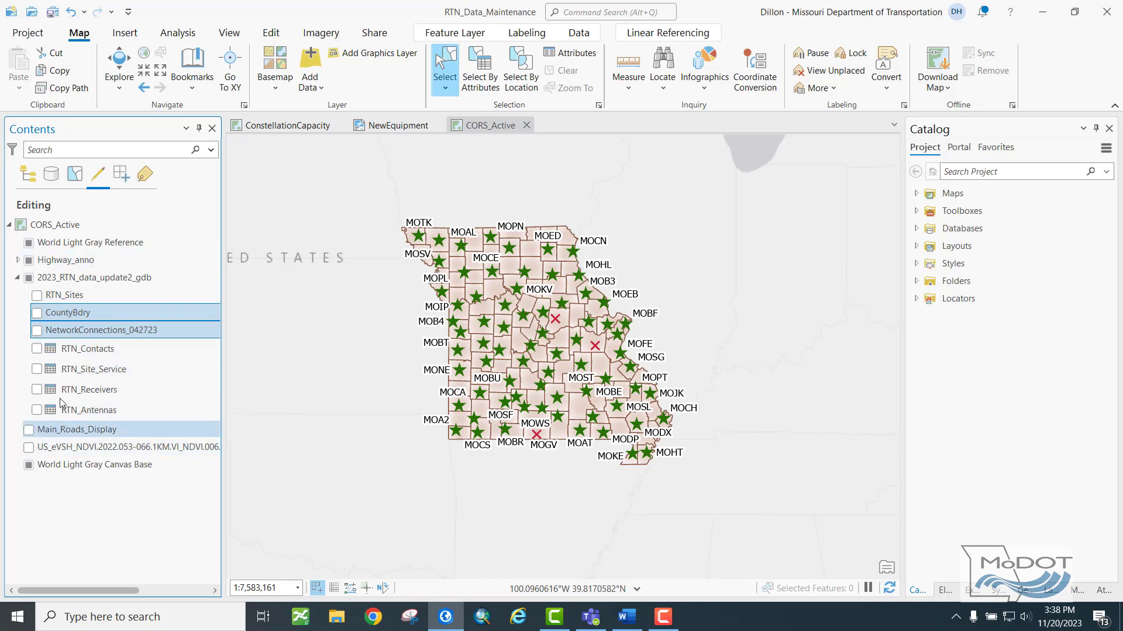
left_click(119, 178)
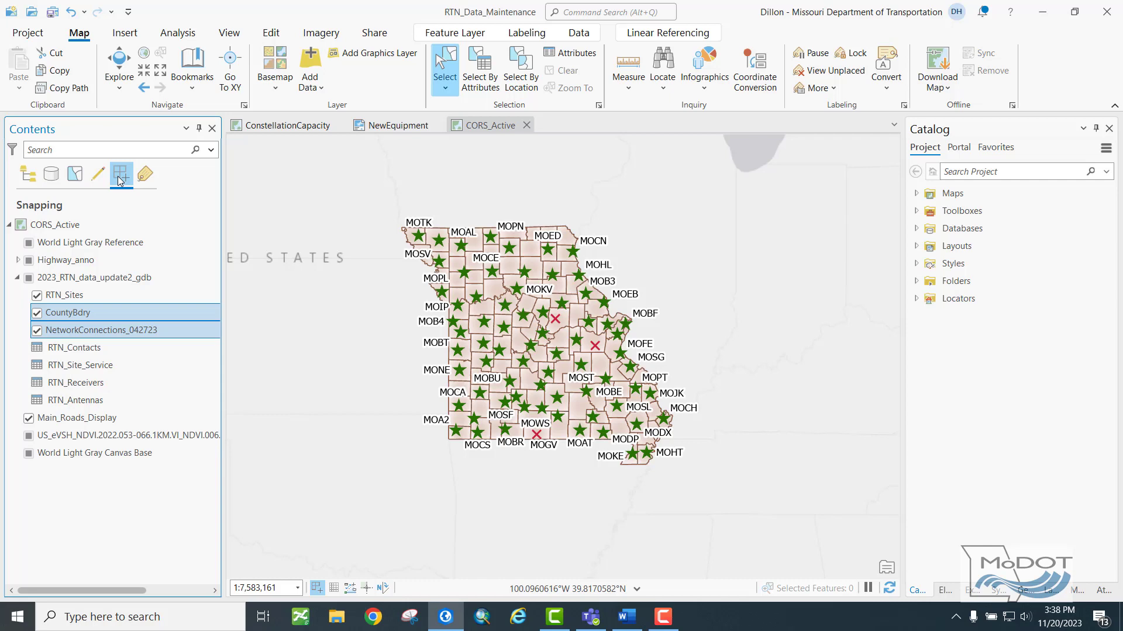
- Compare the labeling and snapping views and add CountyBdry to the layer selection
left_click(145, 177)
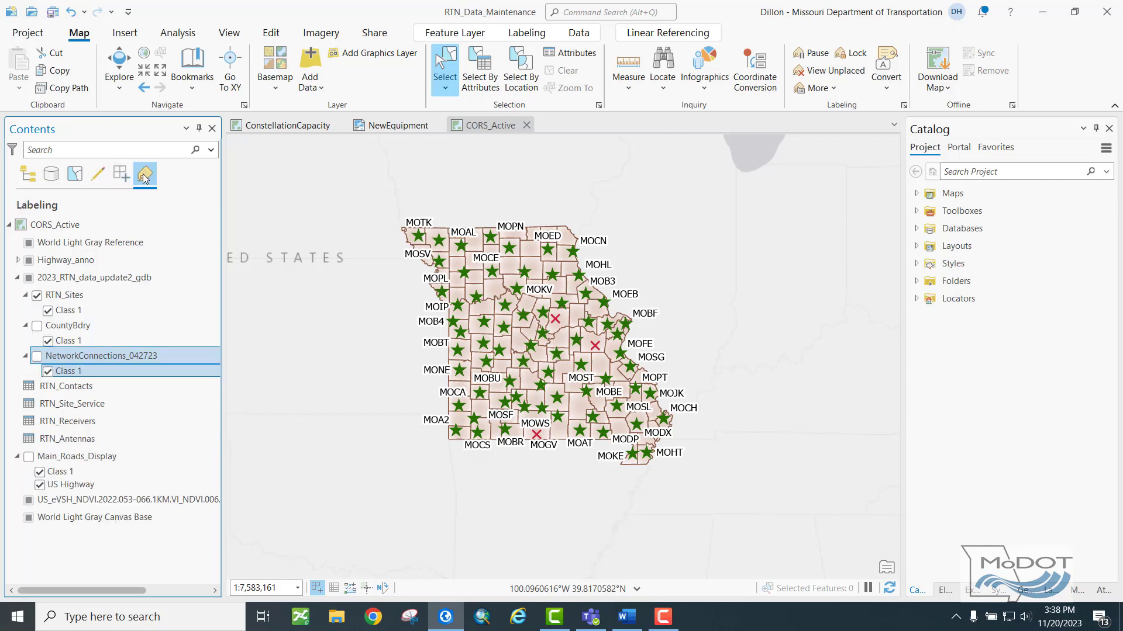
left_click(129, 177)
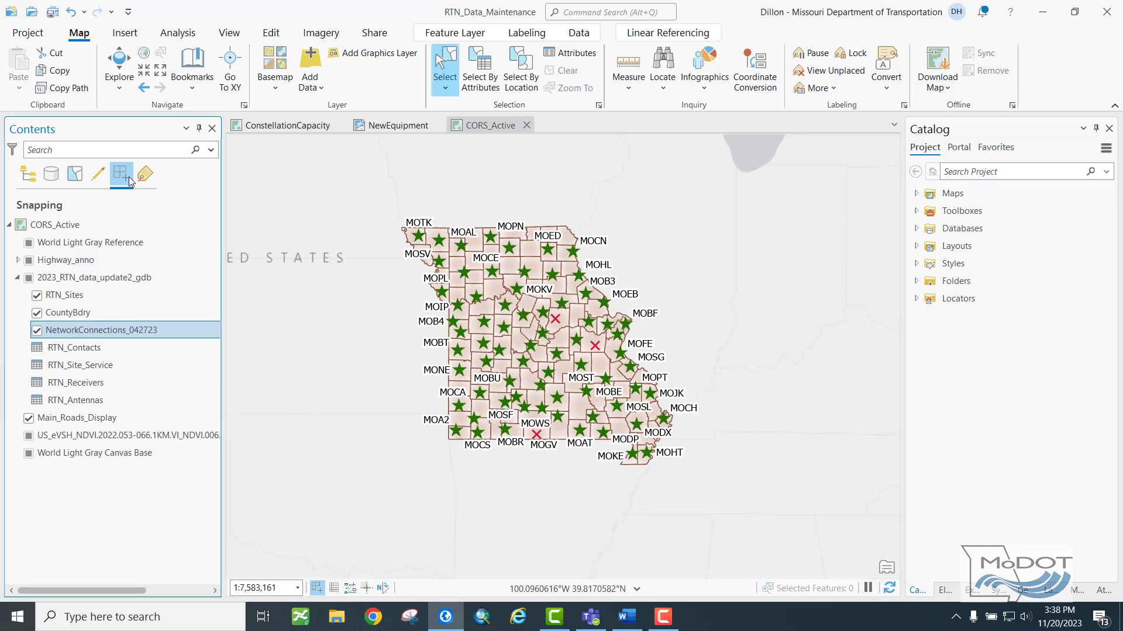
left_click(48, 316, "ctrl")
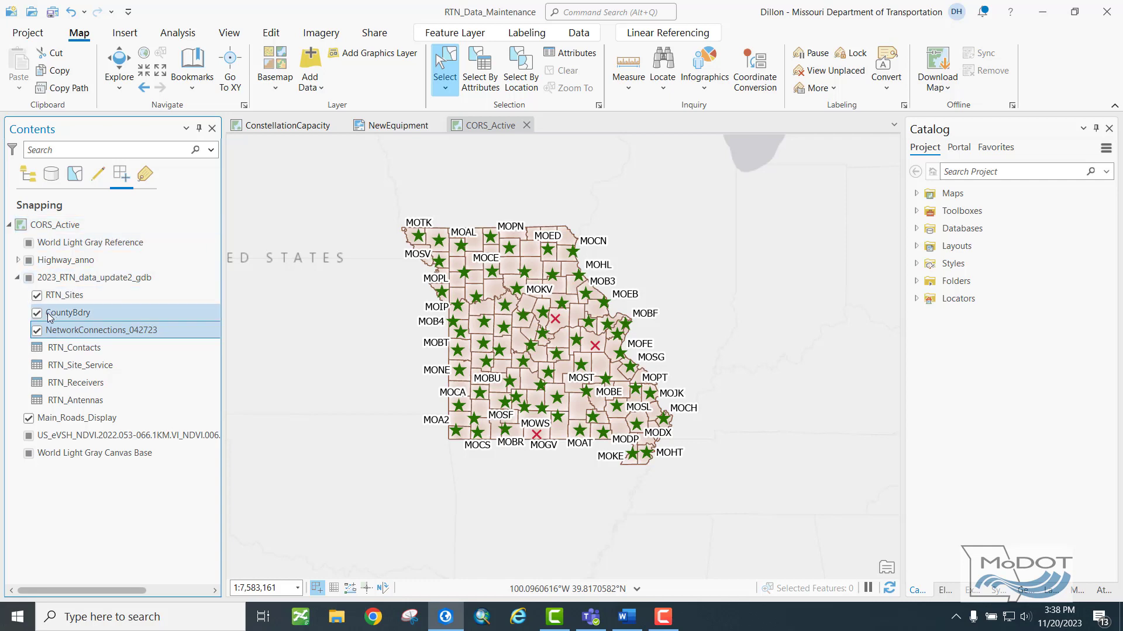
- Cycle Contents through Labeling, Snapping, Editing and Data Source views, ending on Drawing Order
left_click(145, 174)
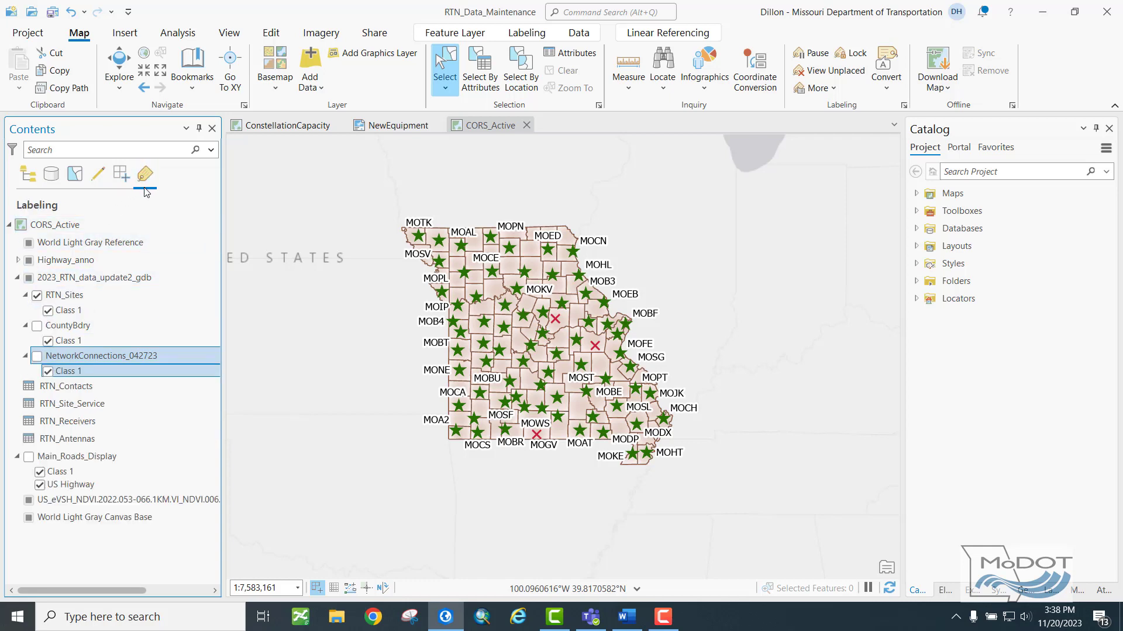
left_click(122, 174)
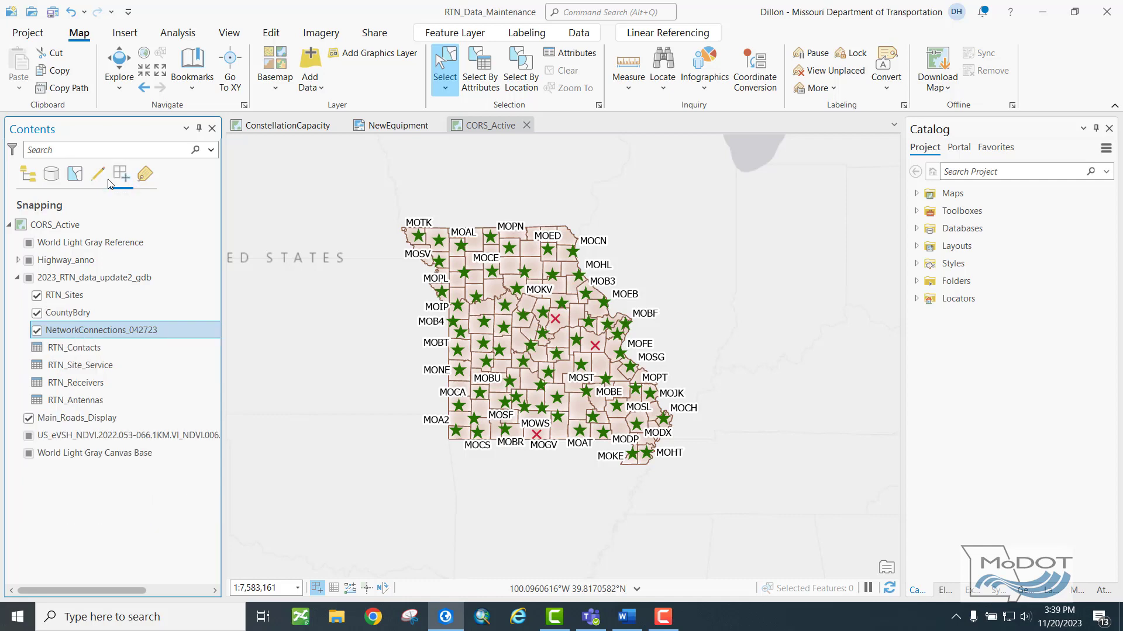
left_click(97, 174)
left_click(74, 176)
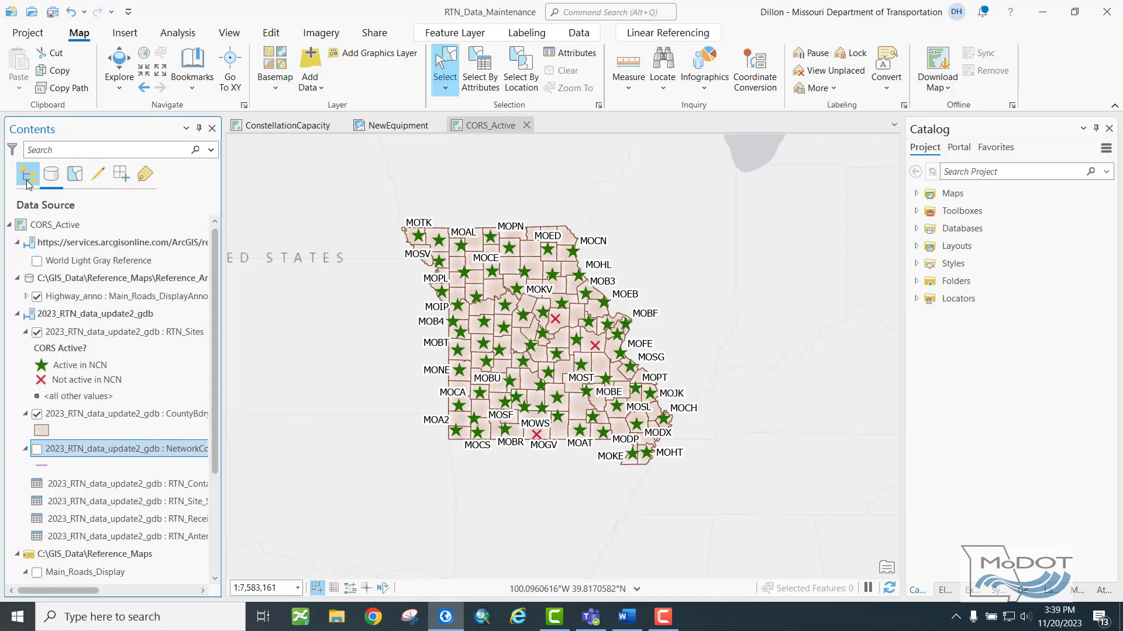
left_click(28, 176)
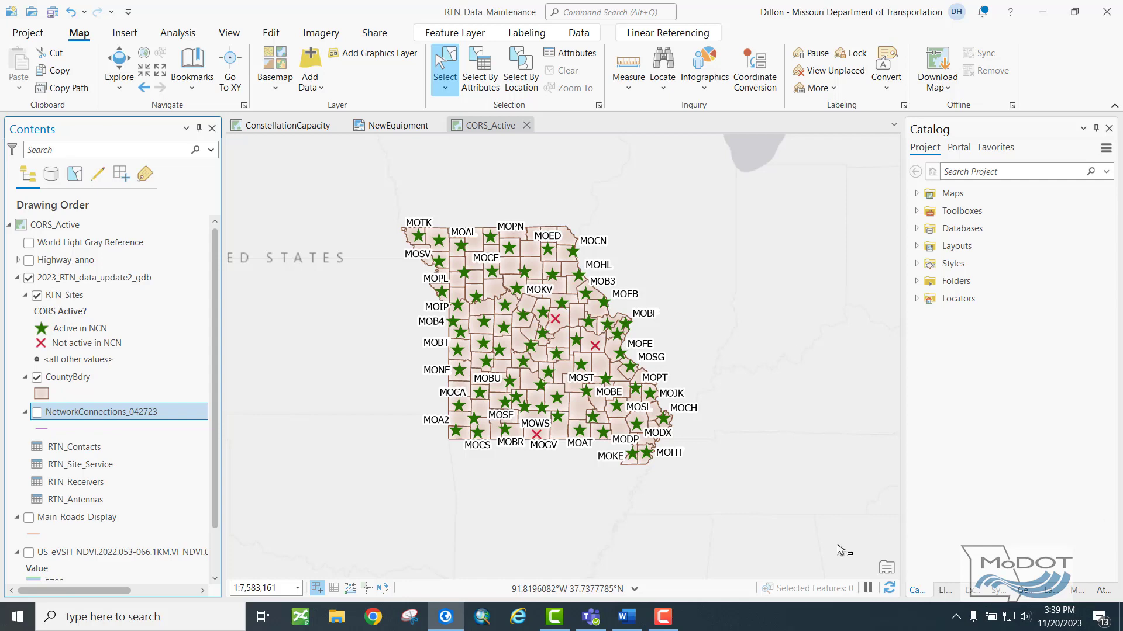
- Show the Element, Export Map, Symbology and Geoprocessing docked panes in turn
left_click(943, 591)
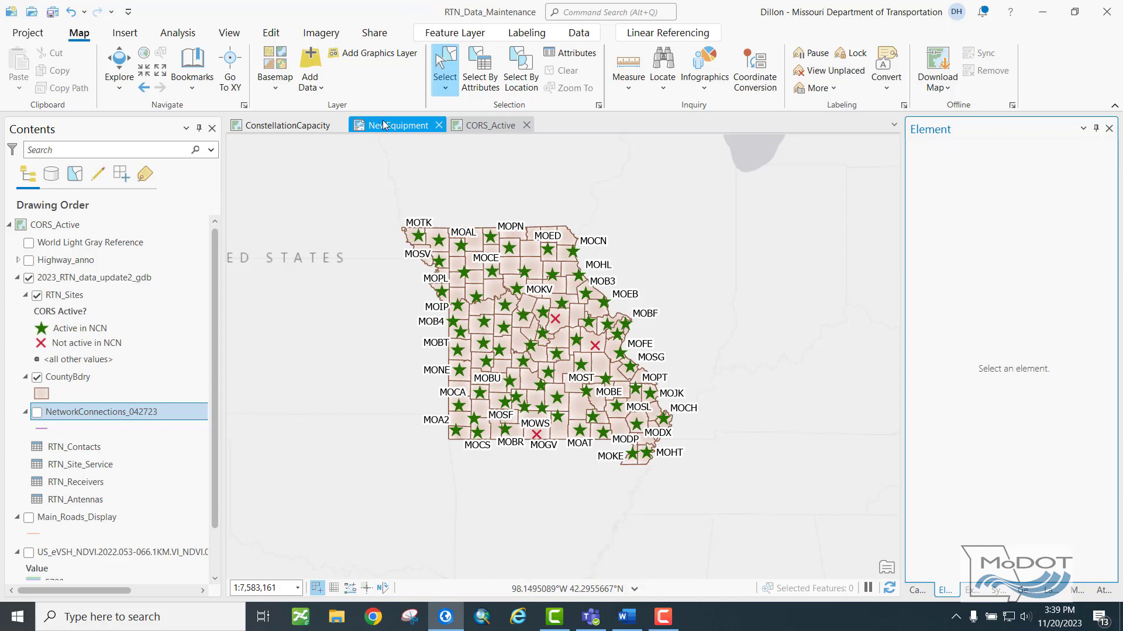
left_click(975, 590)
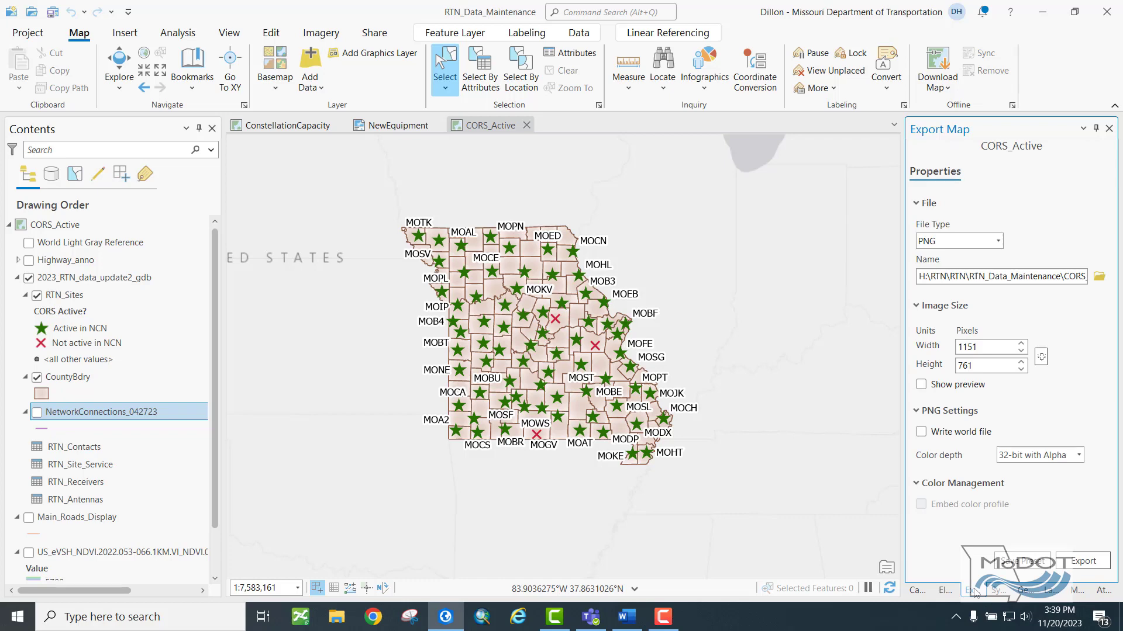
left_click(999, 590)
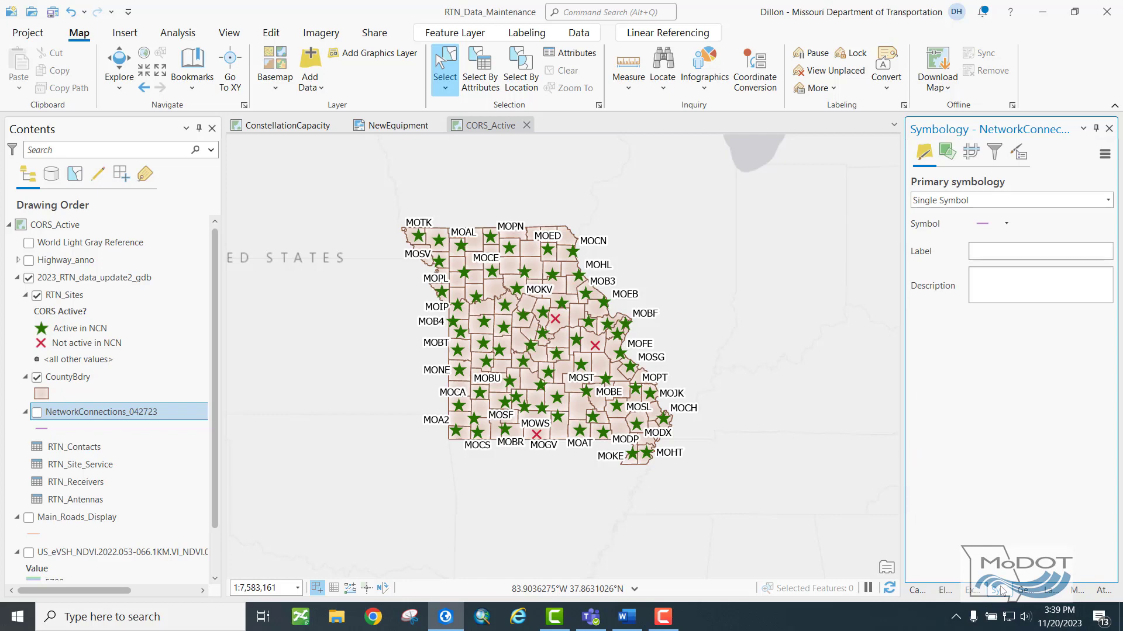
left_click(1018, 591)
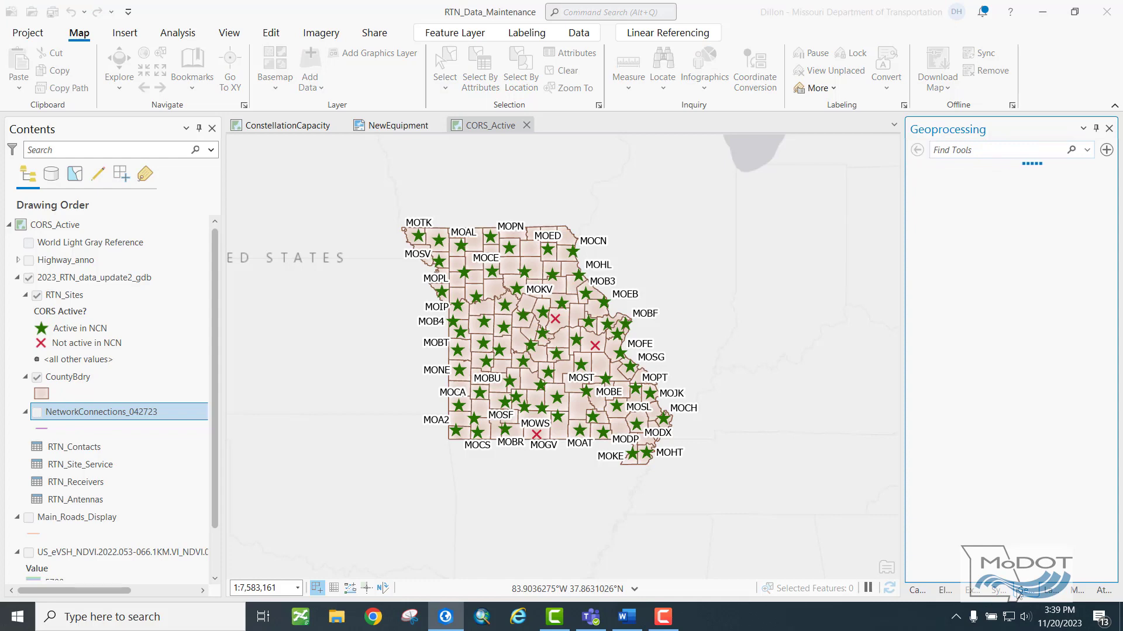
- Show the Label Class, Modify Features and Attributes panes, then return to the Catalog
left_click(1048, 593)
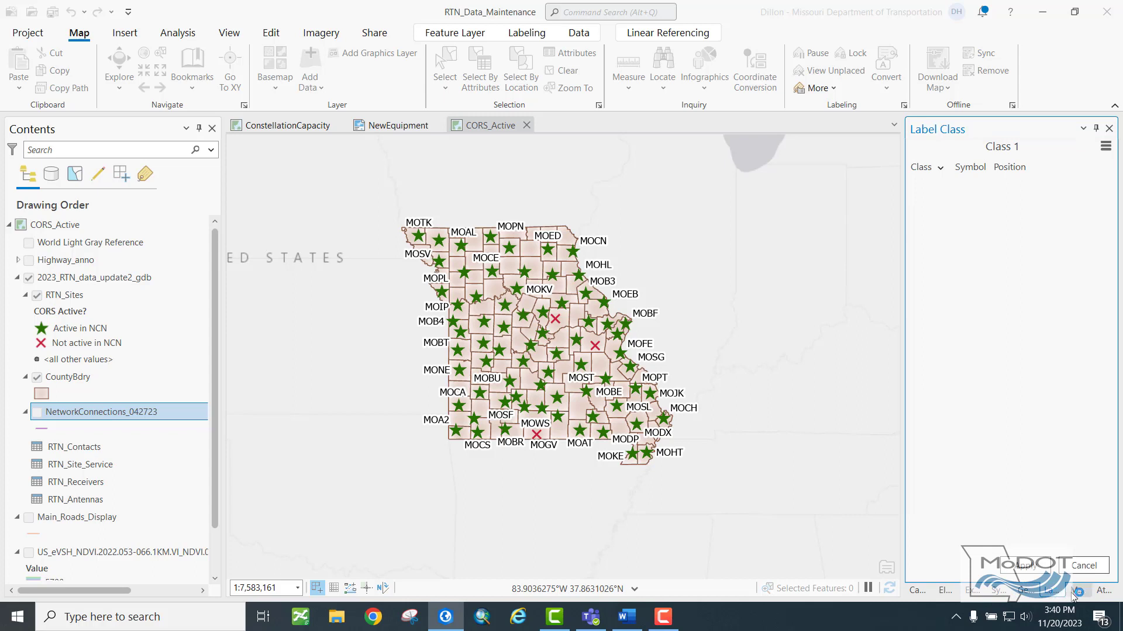
left_click(1074, 591)
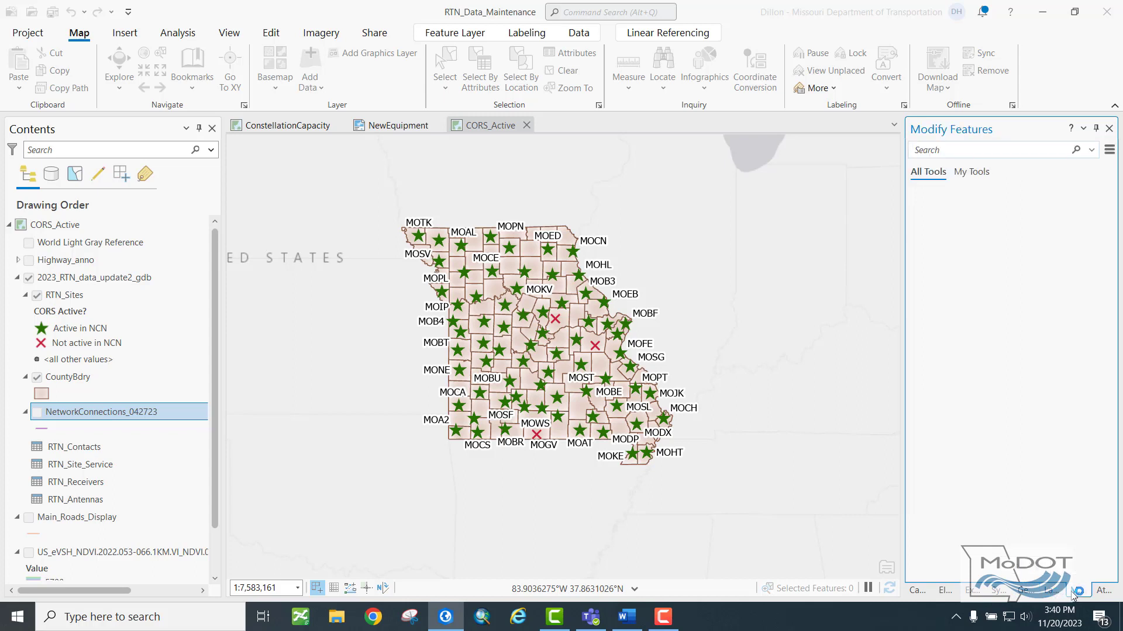
left_click(1104, 590)
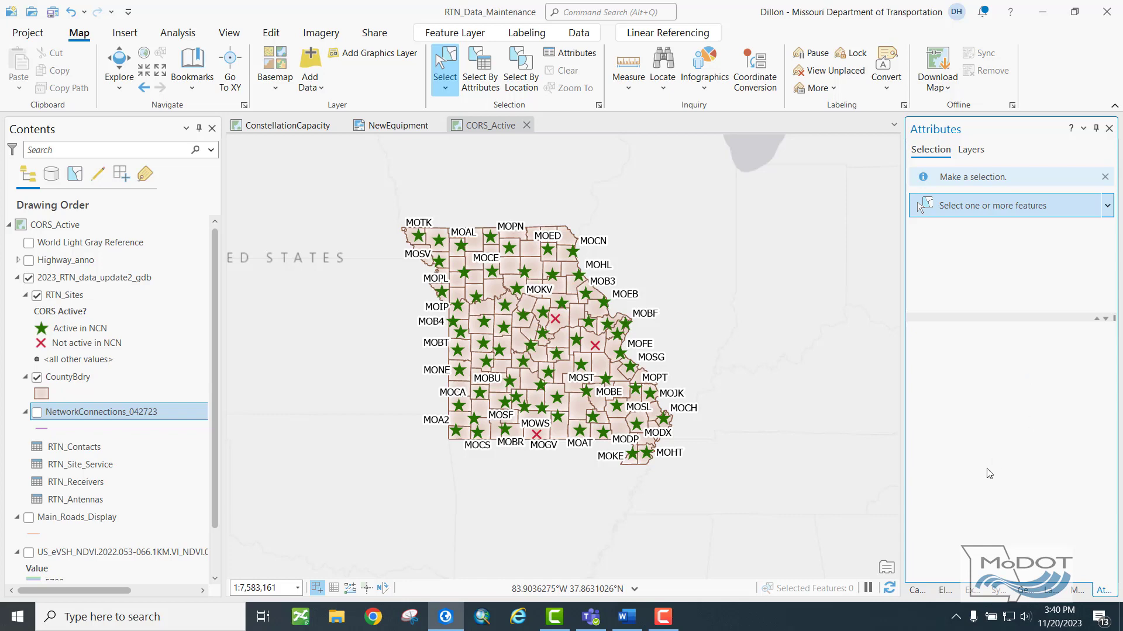
left_click(917, 591)
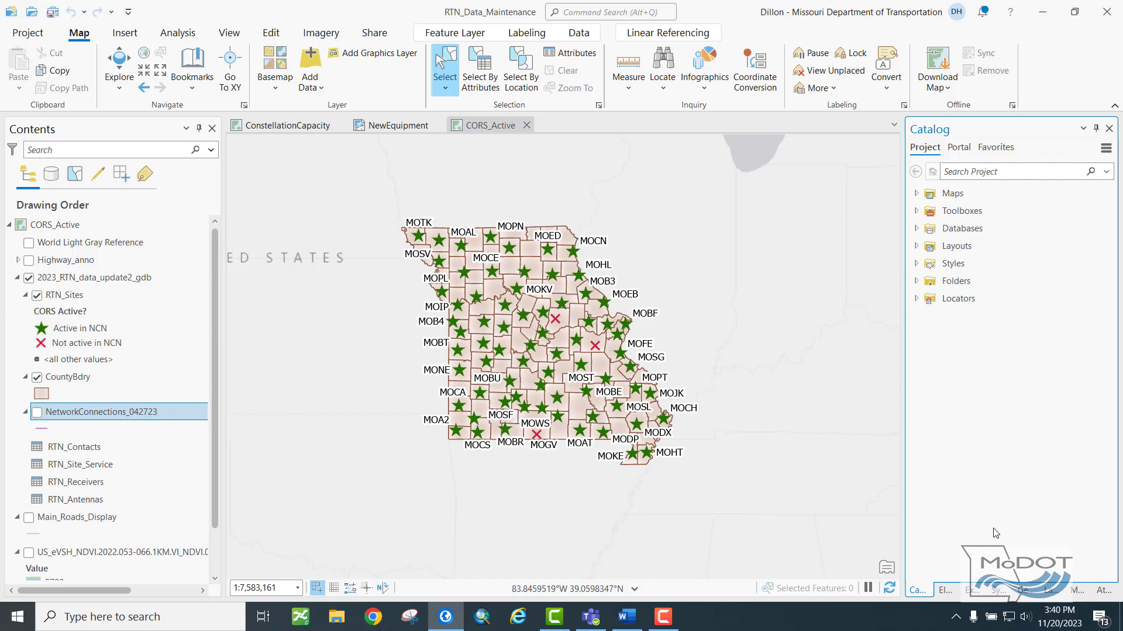
- Float the Element pane out, then dock it back as a tab beside Catalog
left_click(945, 591)
left_click_drag(916, 589, 693, 552)
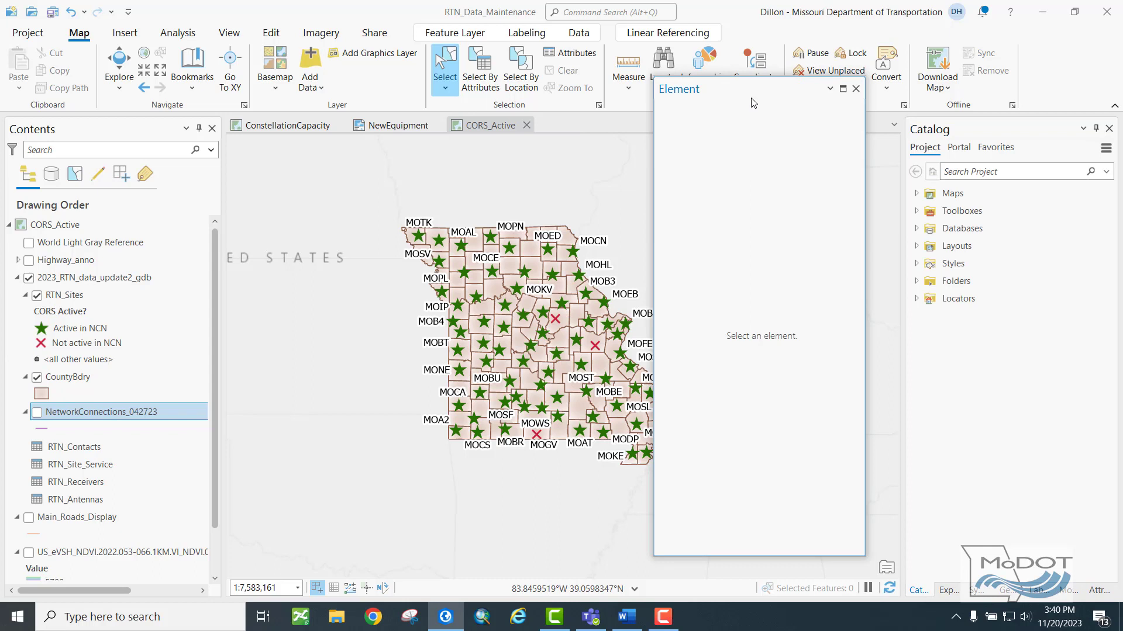
left_click_drag(752, 98, 957, 600)
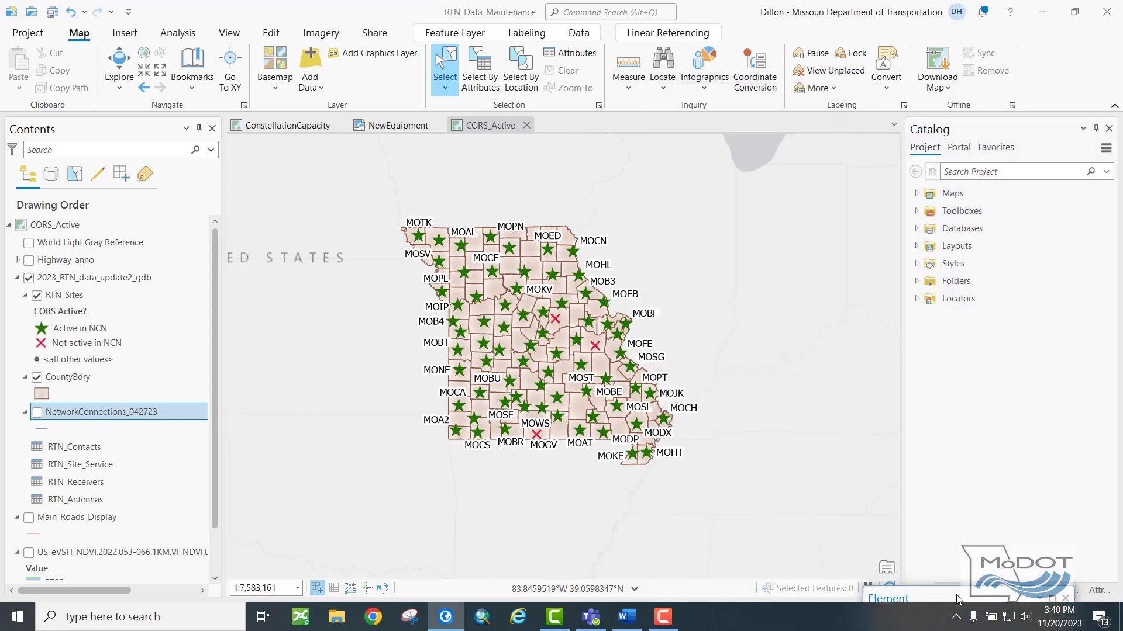
left_click(918, 590)
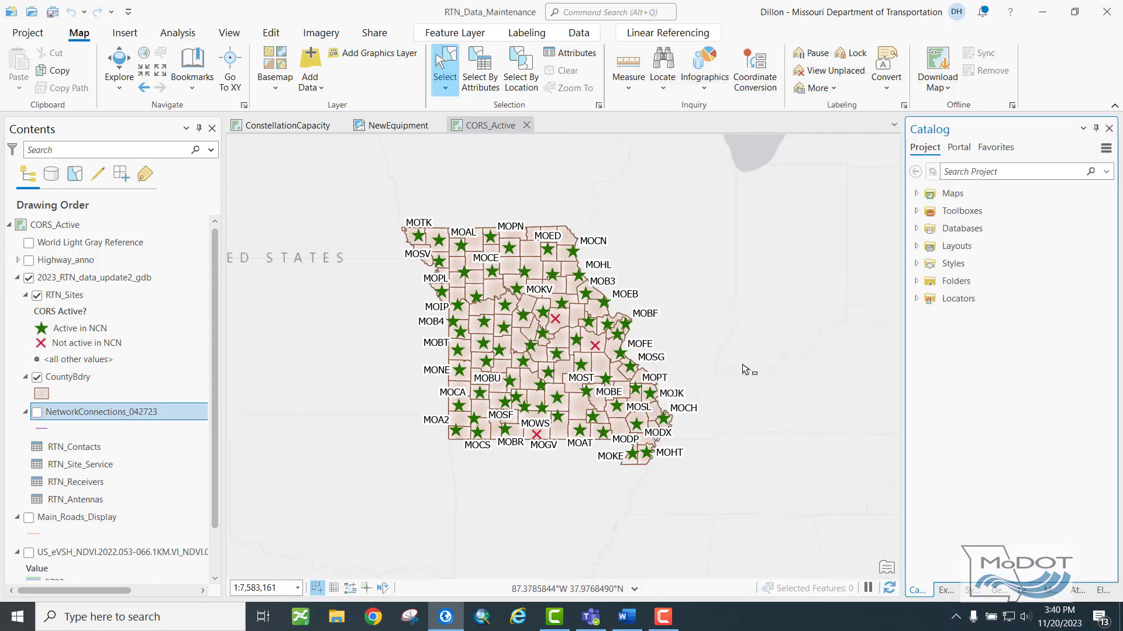